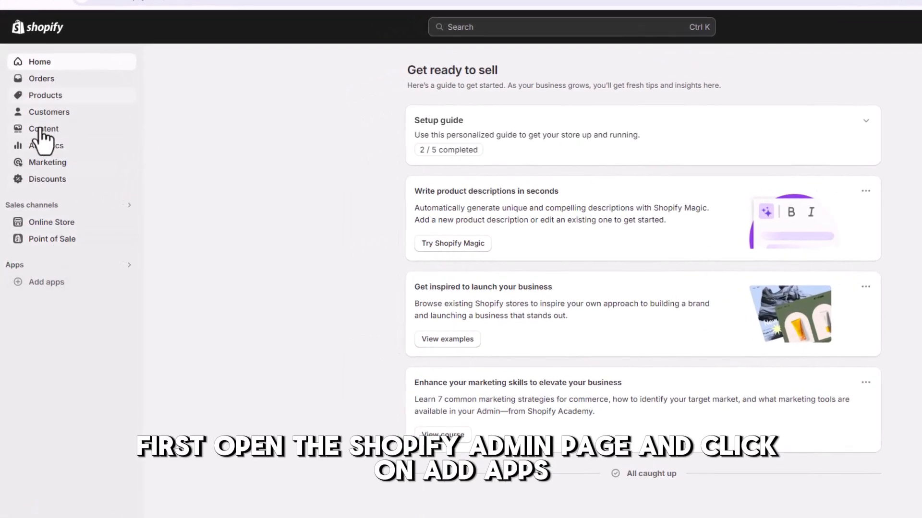
# Step: Open the Shopify App Store from the store admin's app suggestions and search it for Loox
pyautogui.click(47, 282)
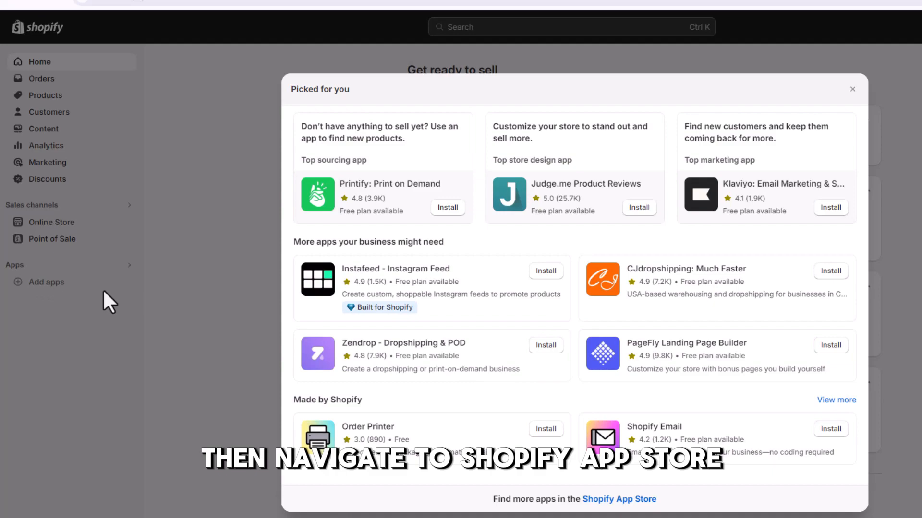
pyautogui.click(607, 500)
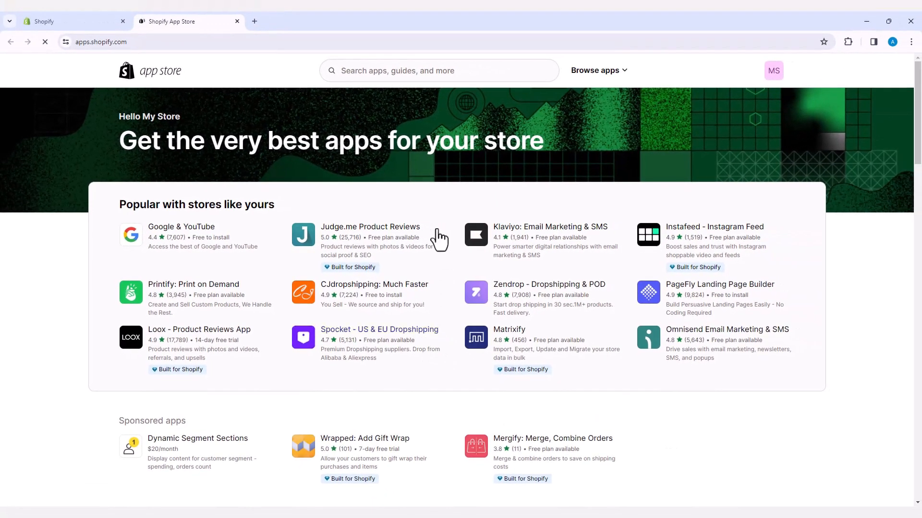
pyautogui.click(405, 71)
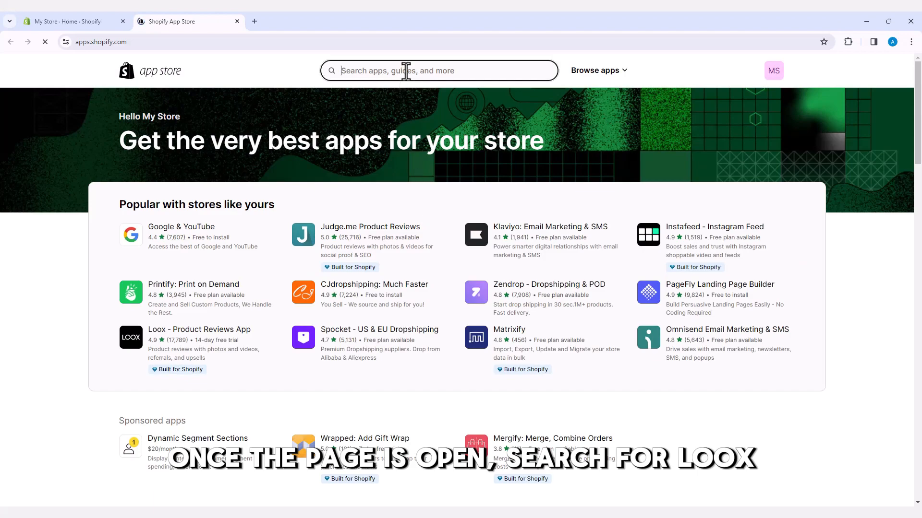
pyautogui.write('Loox')
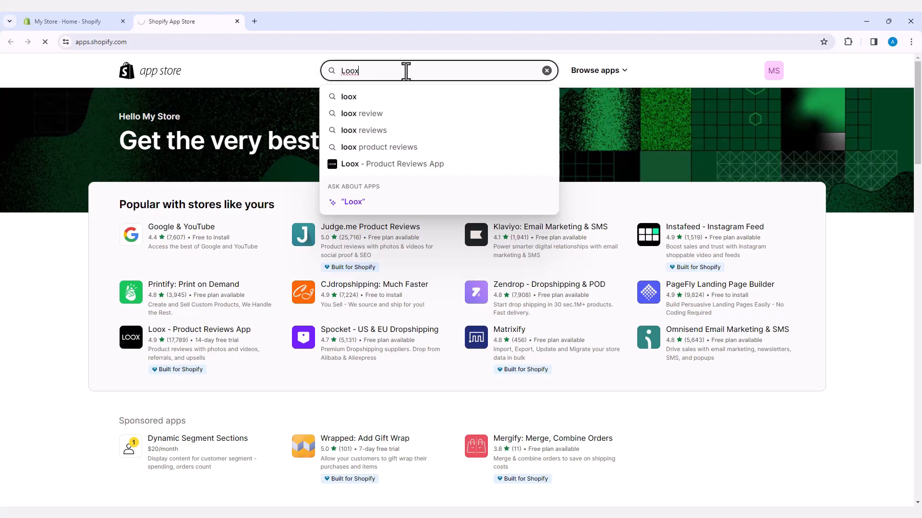
pyautogui.press('Return')
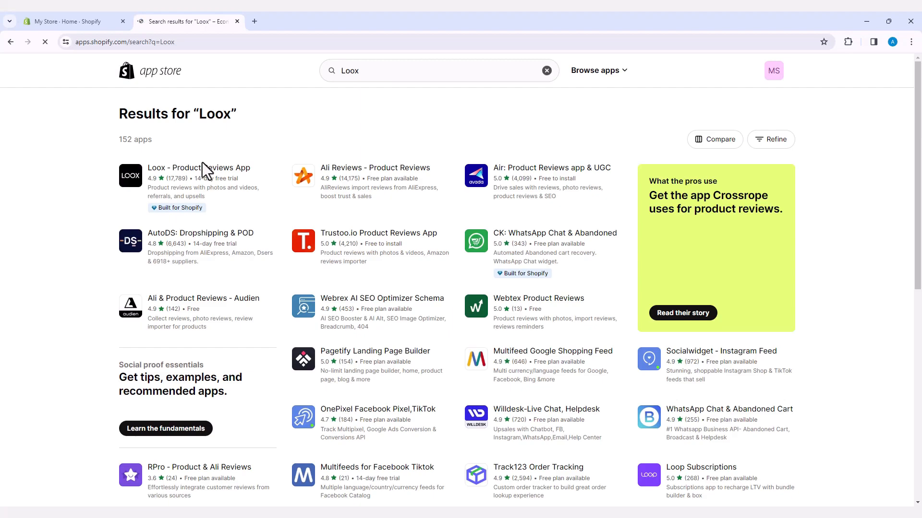
# Step: Install the Loox - Product Reviews App on the store and approve its requested data access
pyautogui.click(178, 177)
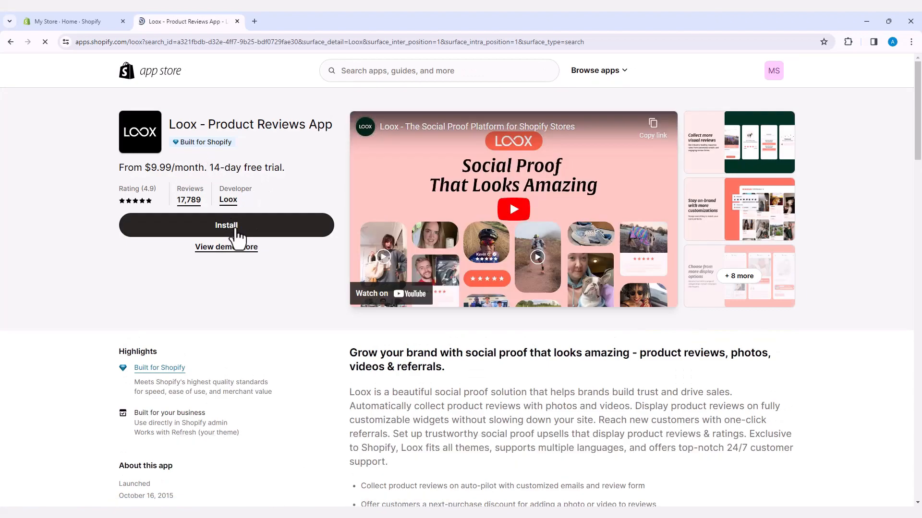
pyautogui.click(237, 236)
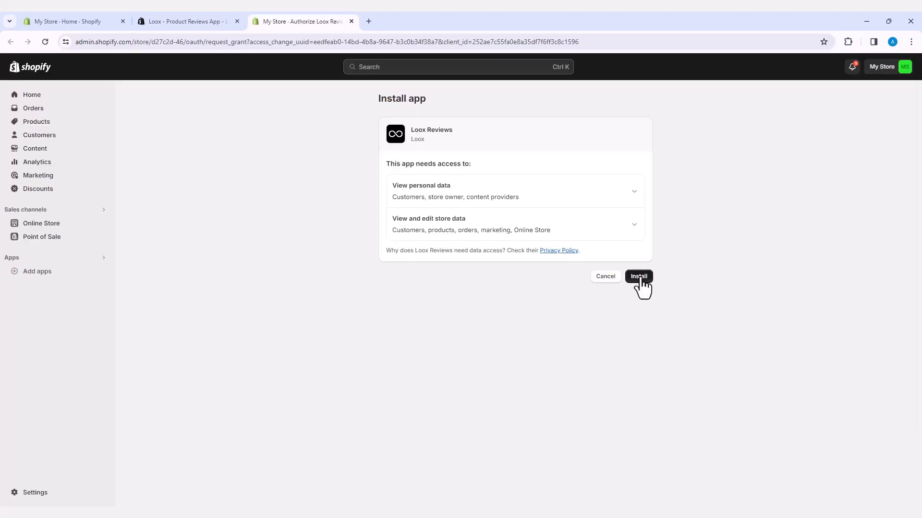
pyautogui.click(639, 278)
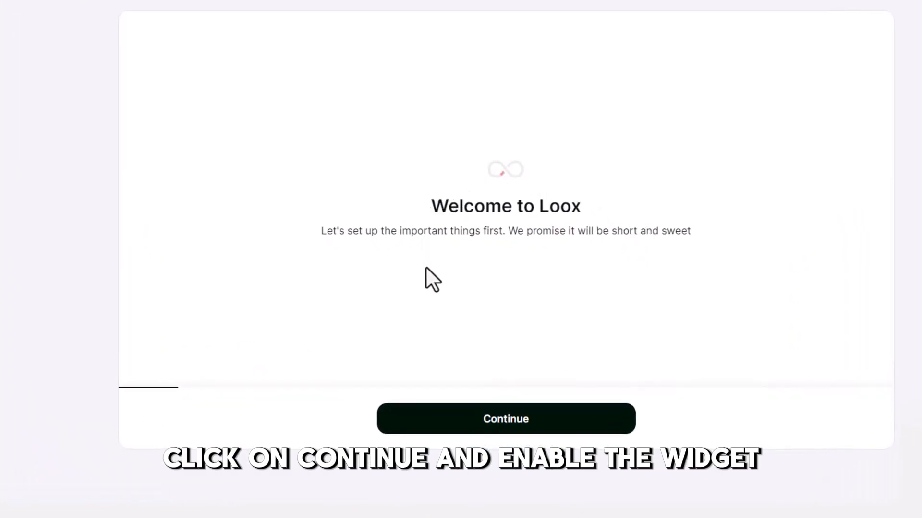
# Step: Start the Loox setup and turn on the Loox Core Script app embed in the Refresh theme
pyautogui.click(514, 433)
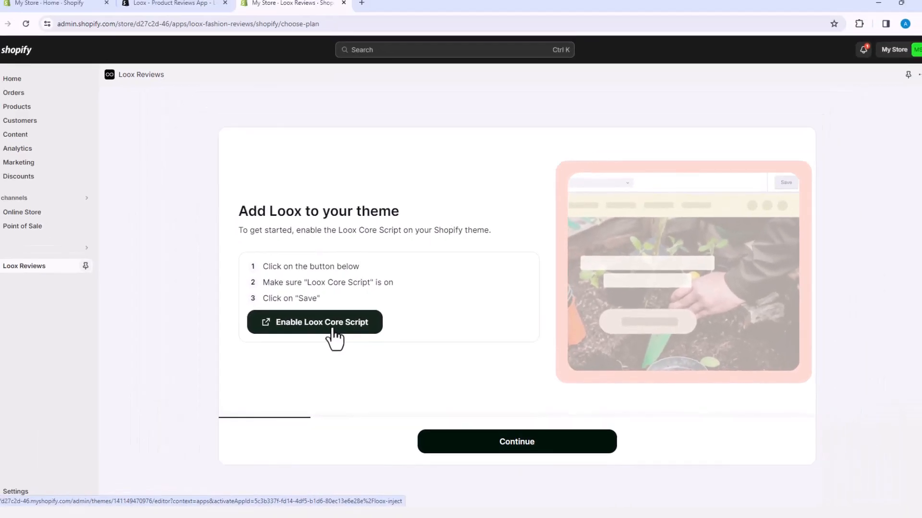
pyautogui.click(332, 329)
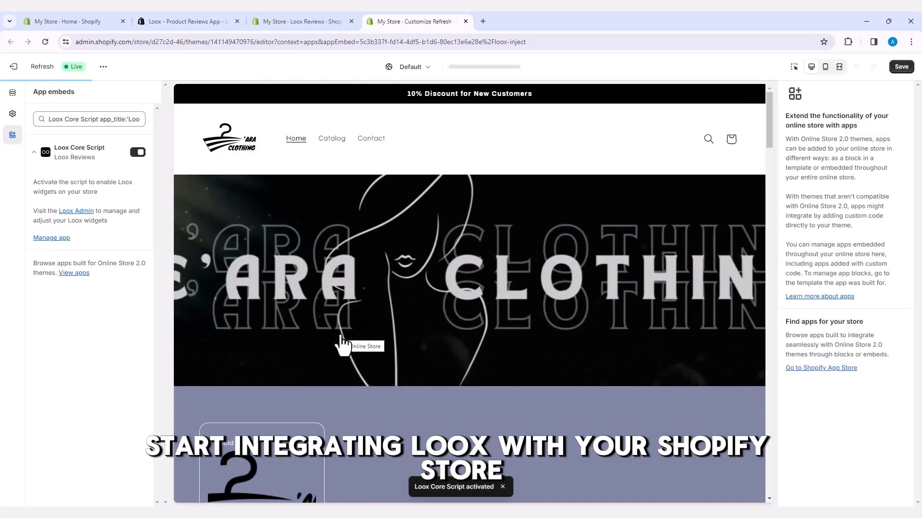
pyautogui.click(137, 152)
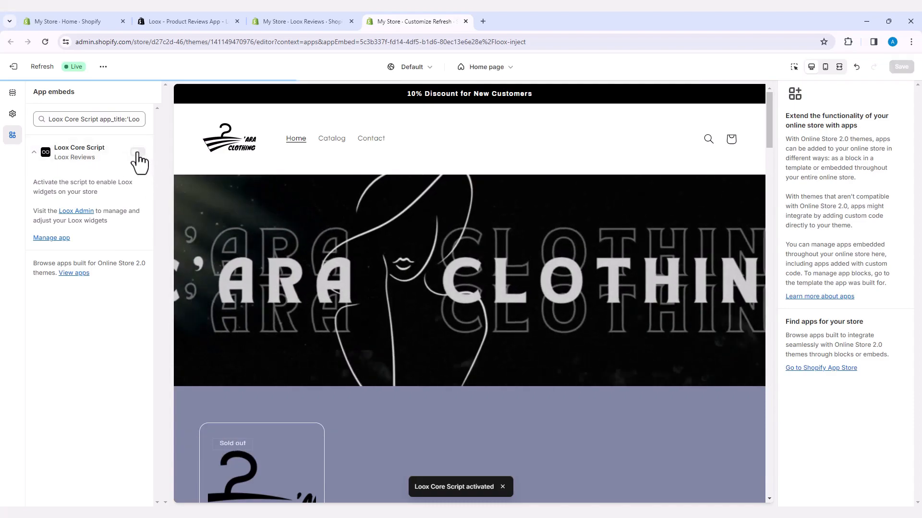
pyautogui.click(137, 152)
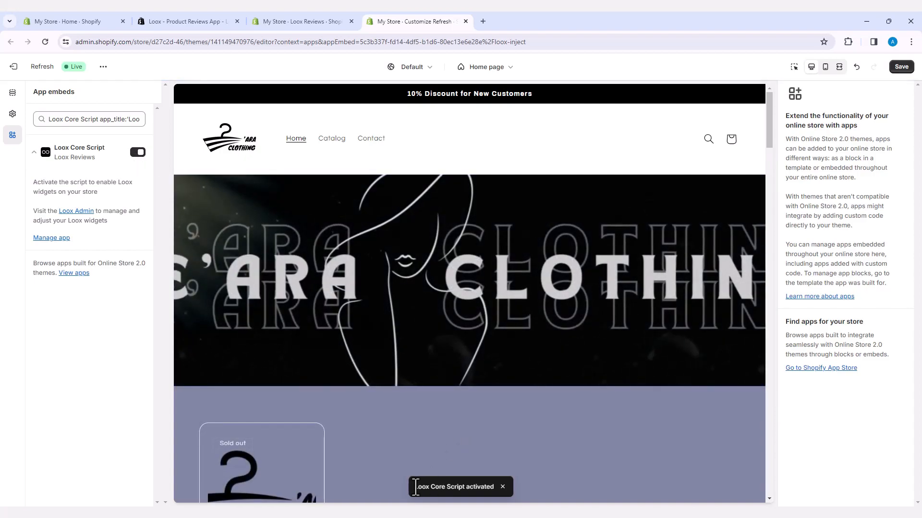
pyautogui.moveTo(414, 488); pyautogui.dragTo(499, 488)
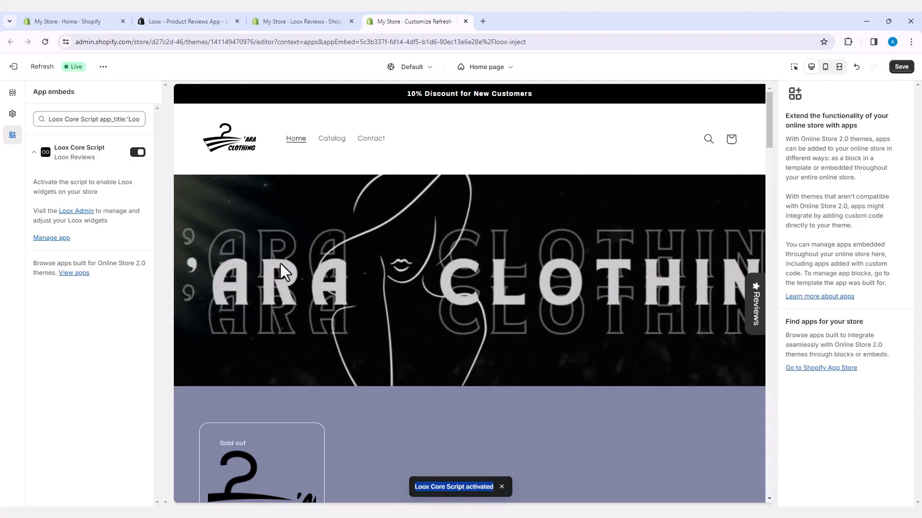
# Step: Continue the Loox setup by adding the Product Reviews Widget to the default product template, and activate the Loox Core Script from the setup prompt
pyautogui.click(315, 23)
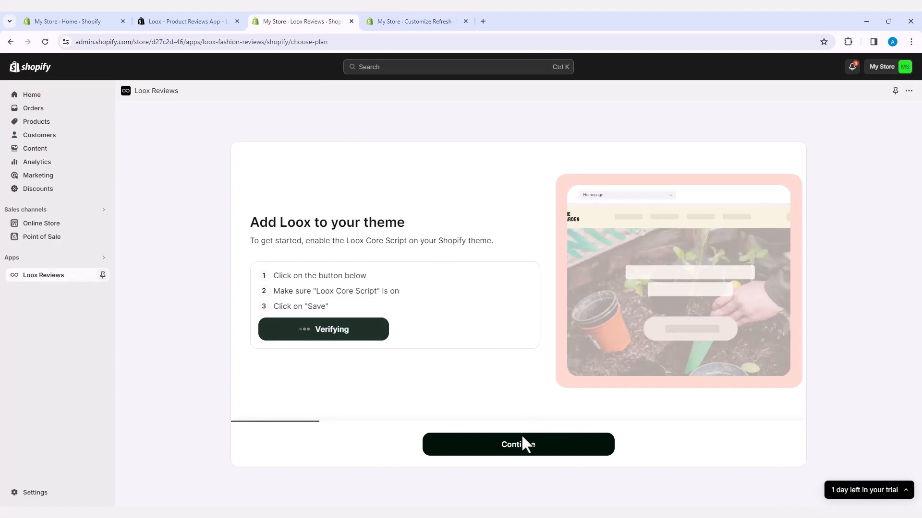
pyautogui.click(528, 450)
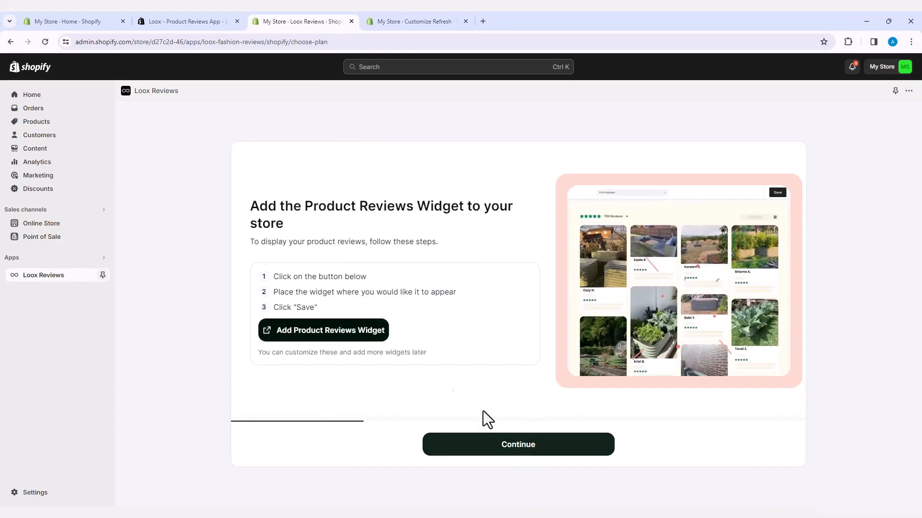
pyautogui.click(333, 336)
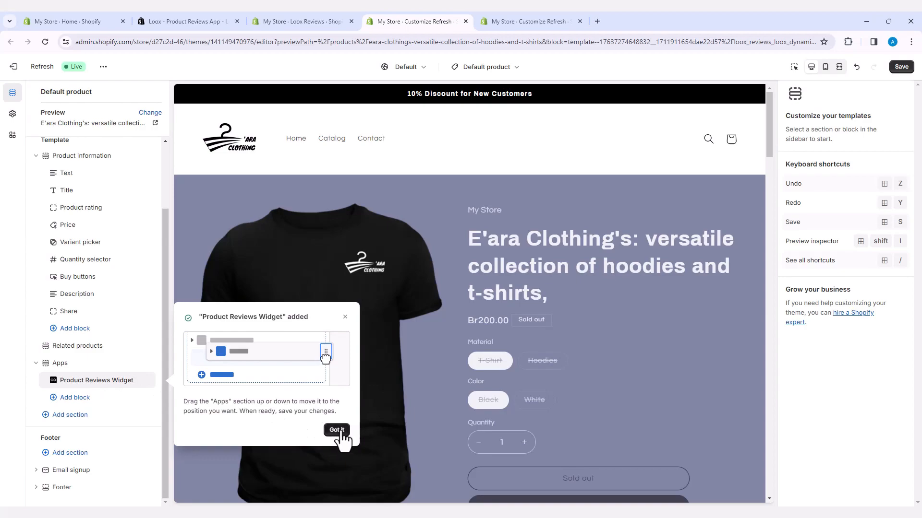
pyautogui.click(336, 431)
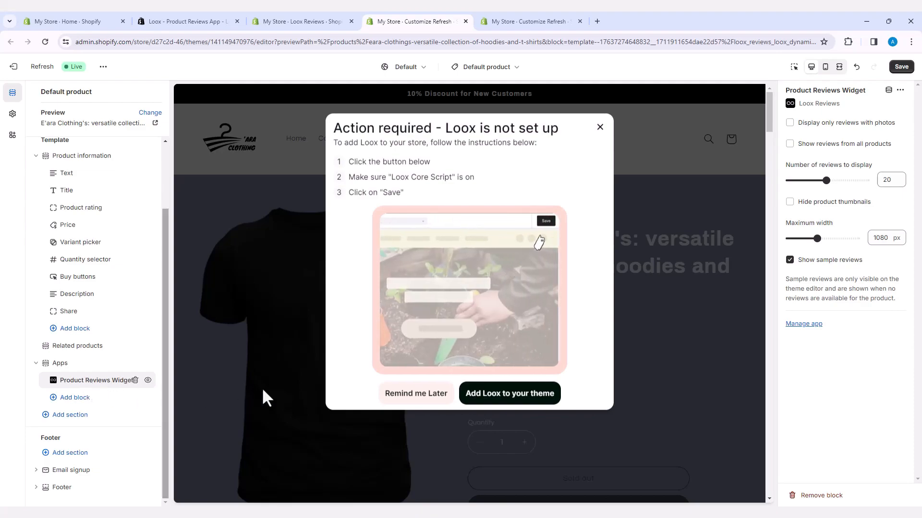
pyautogui.click(492, 402)
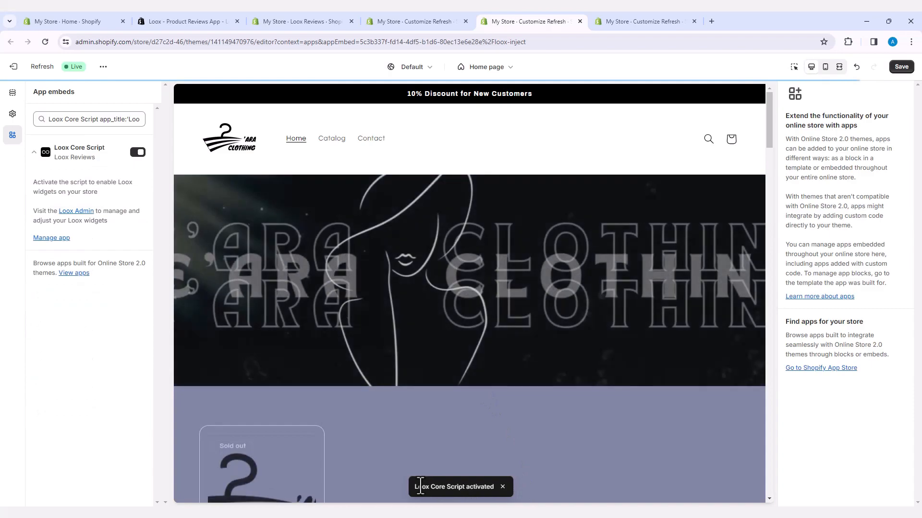
pyautogui.moveTo(415, 486); pyautogui.dragTo(495, 485)
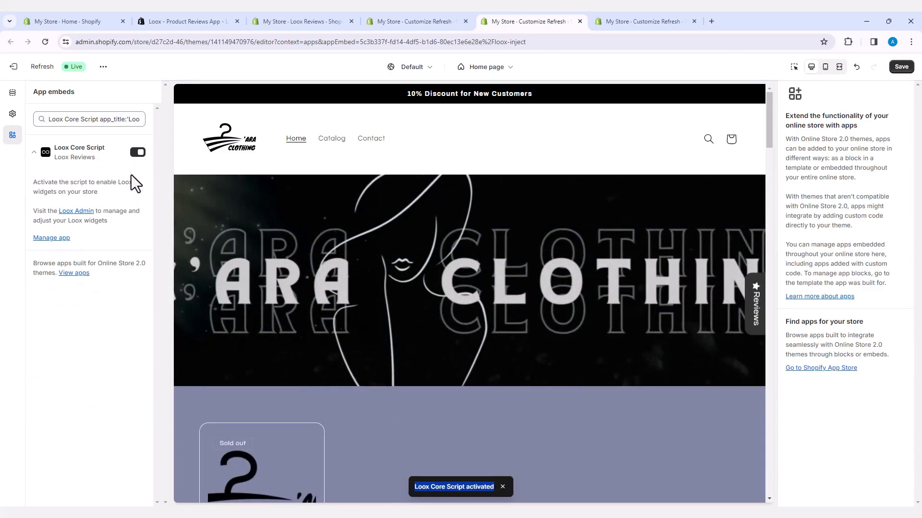
# Step: Add the Loox Carousel Widget (Legacy) as a new app section at the end of the Home page template
pyautogui.click(12, 94)
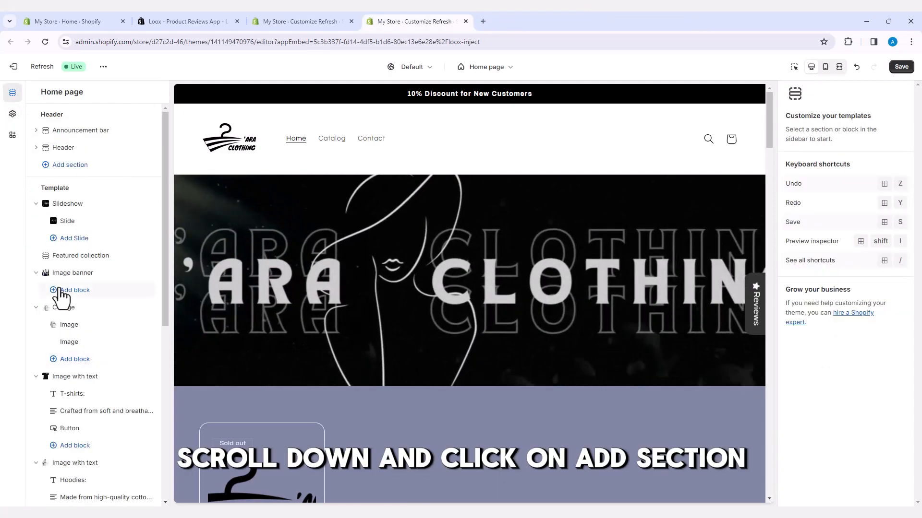
pyautogui.scroll(-3, 347, 363)
pyautogui.scroll(-10, 343, 362)
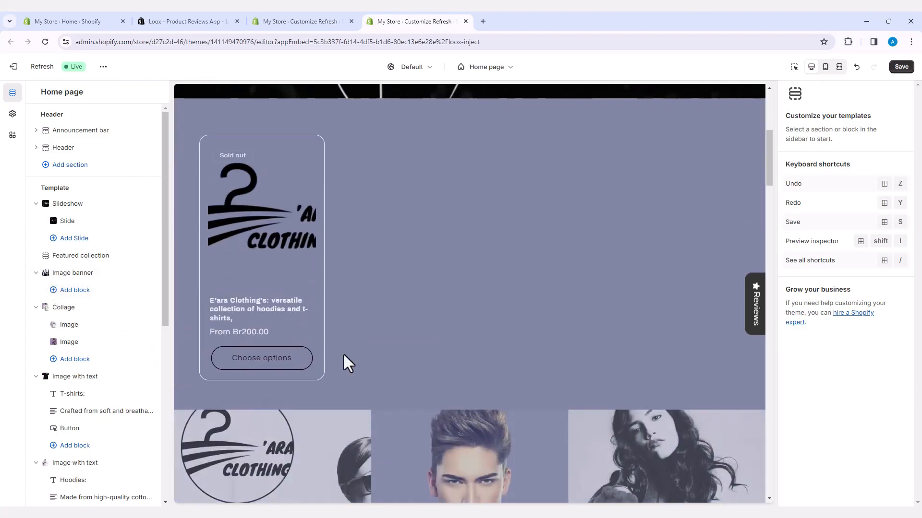
pyautogui.scroll(-12, 343, 355)
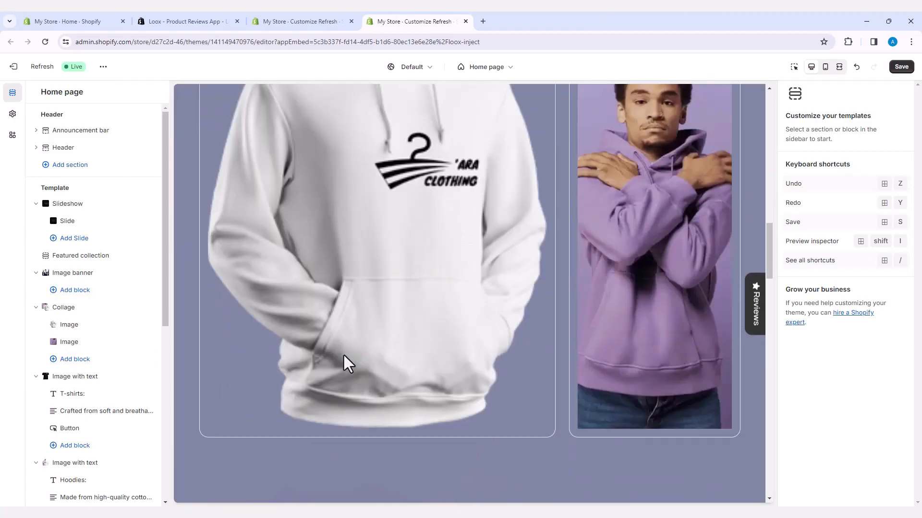
pyautogui.scroll(-15, 344, 356)
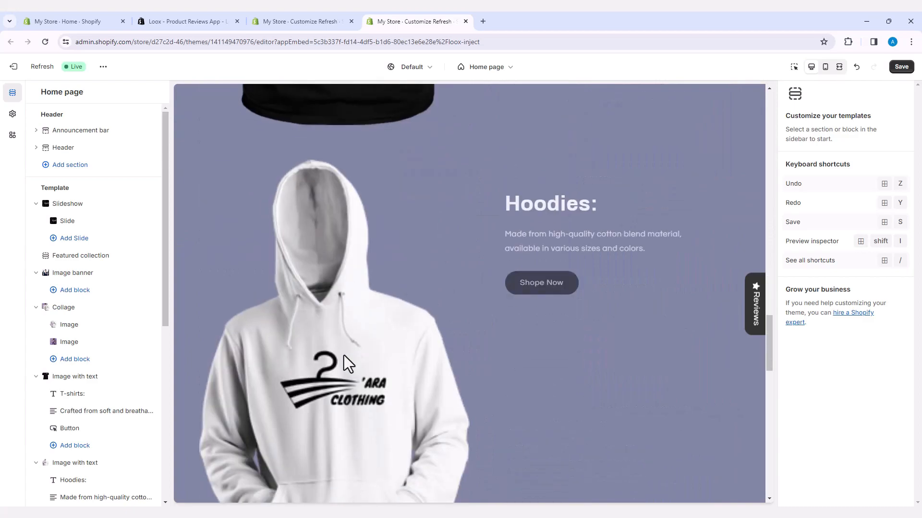
pyautogui.scroll(-7, 344, 356)
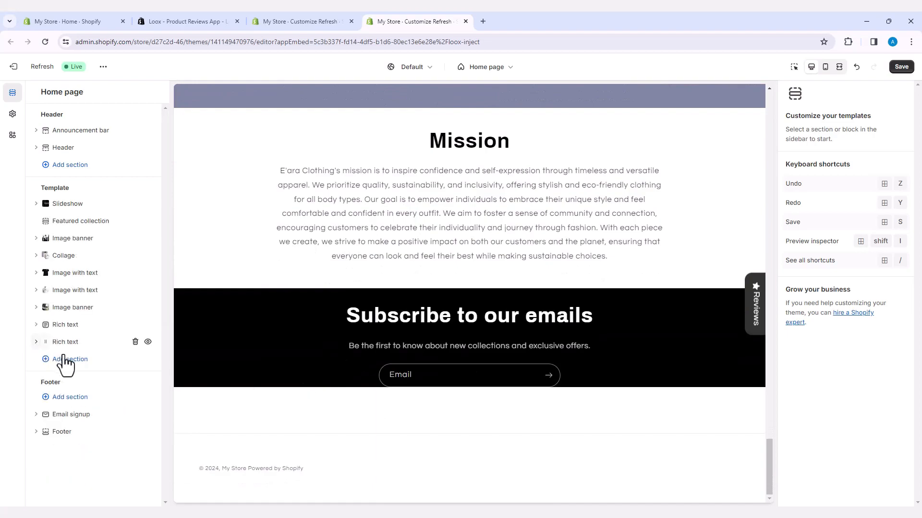
pyautogui.click(70, 361)
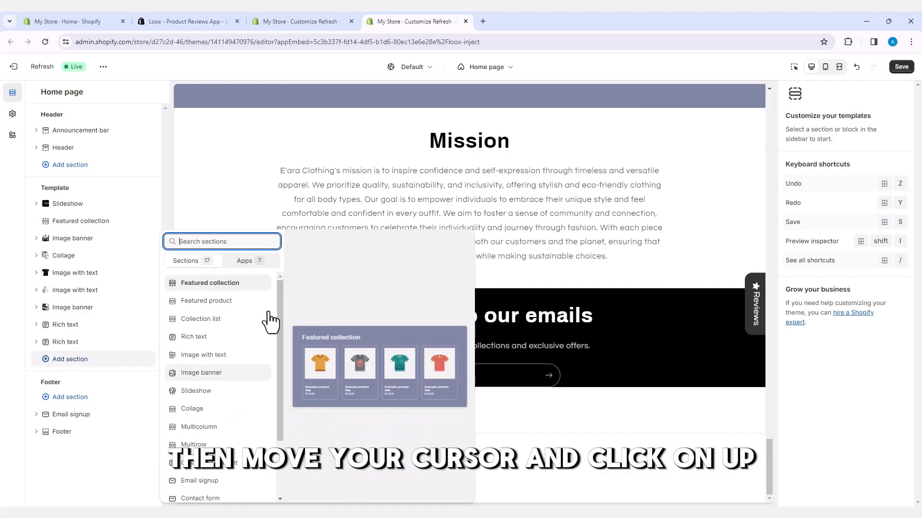
pyautogui.click(246, 261)
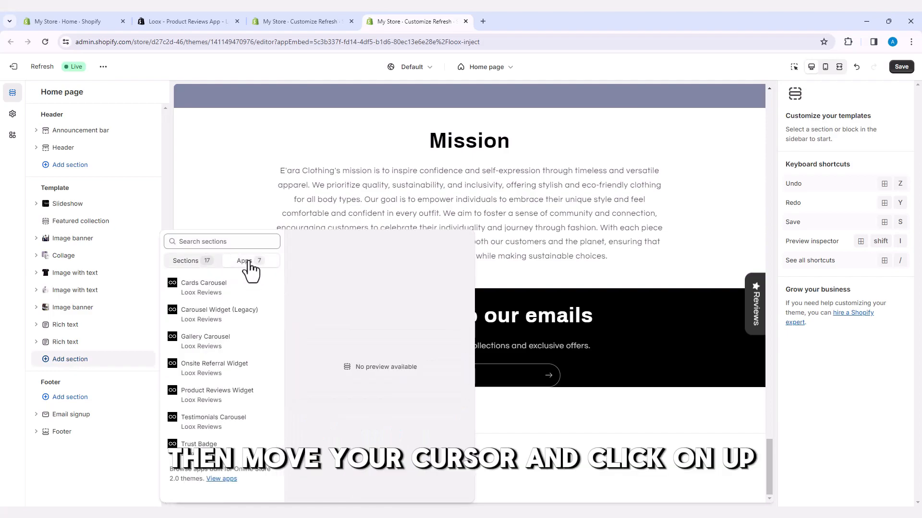
pyautogui.click(211, 317)
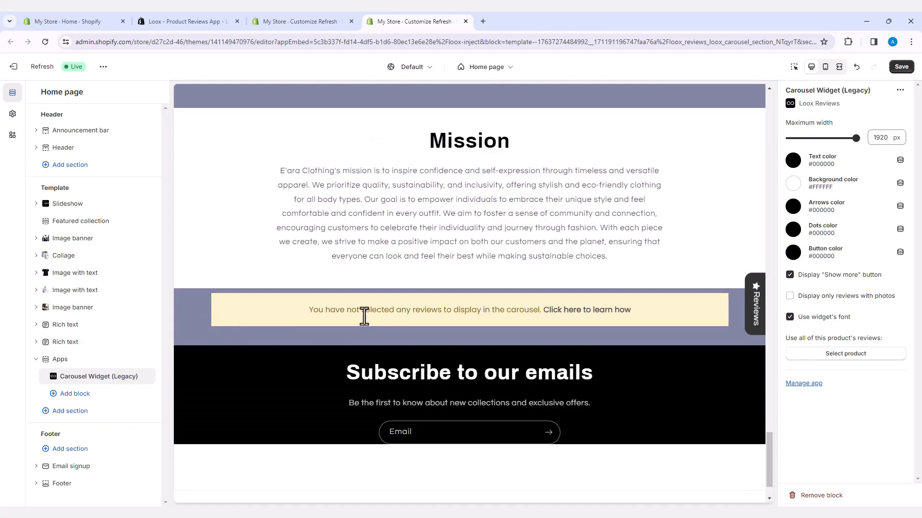
# Step: Add a Loox Cards Carousel block to the Apps section below the Carousel Widget (Legacy)
pyautogui.click(75, 395)
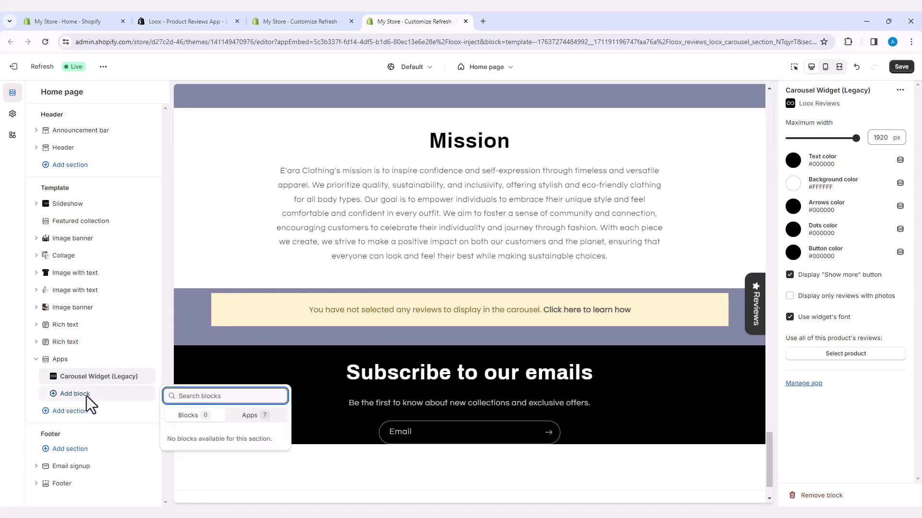
pyautogui.click(251, 415)
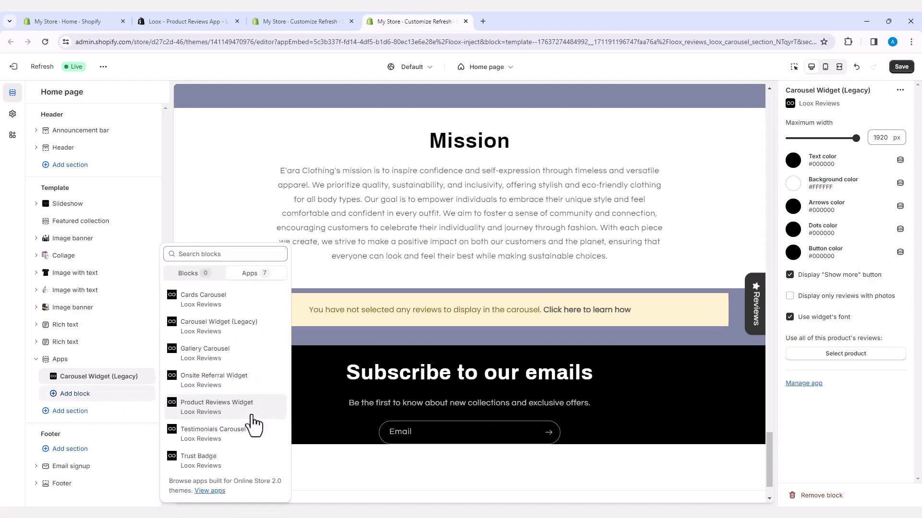
pyautogui.click(222, 307)
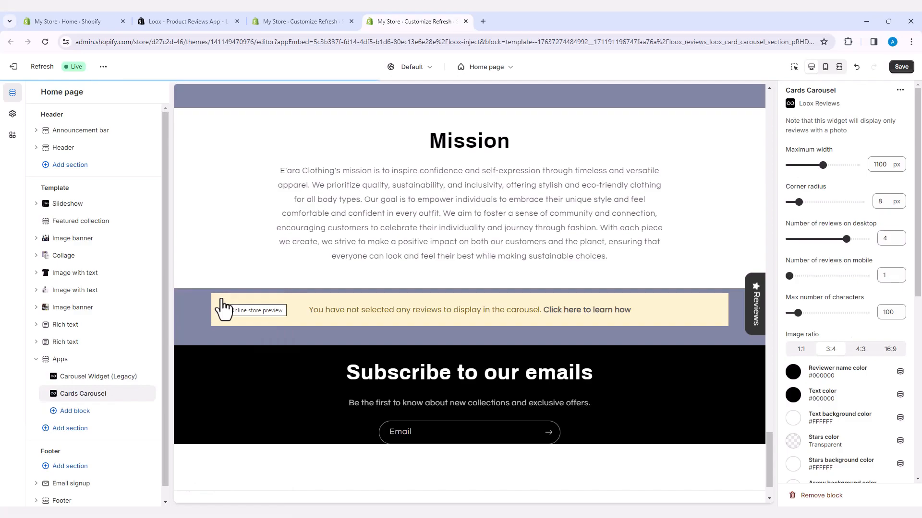
# Step: Link the Carousel Widget (Legacy) to the reviews of the product "E'ara Clothing's: versatile collection of hoodies and t-shirts"
pyautogui.click(78, 377)
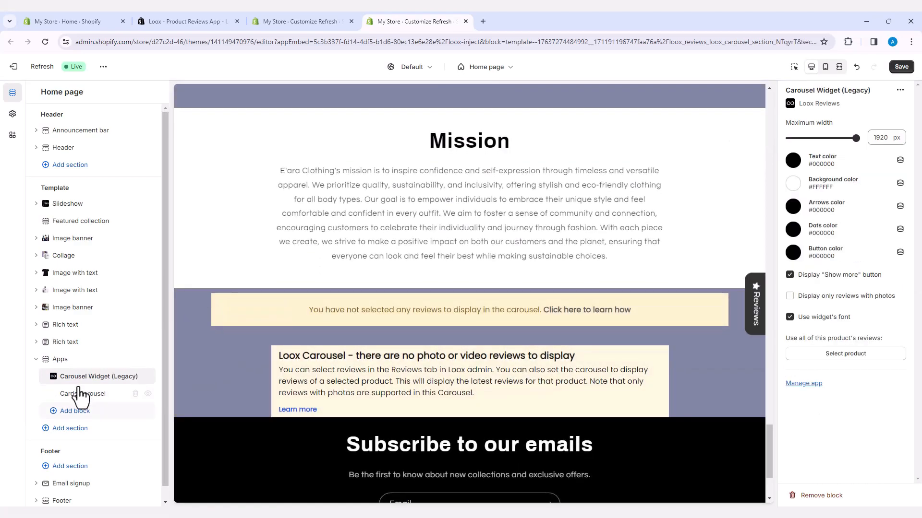
pyautogui.click(846, 355)
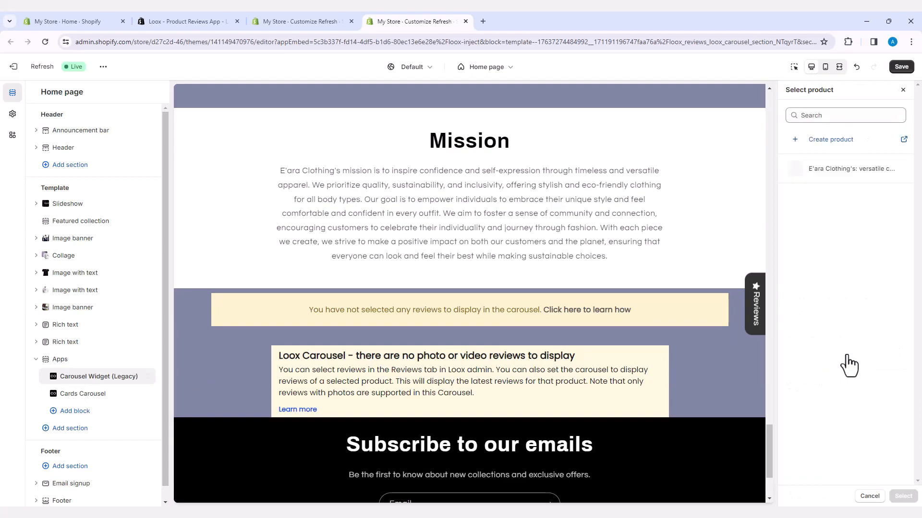
pyautogui.click(832, 179)
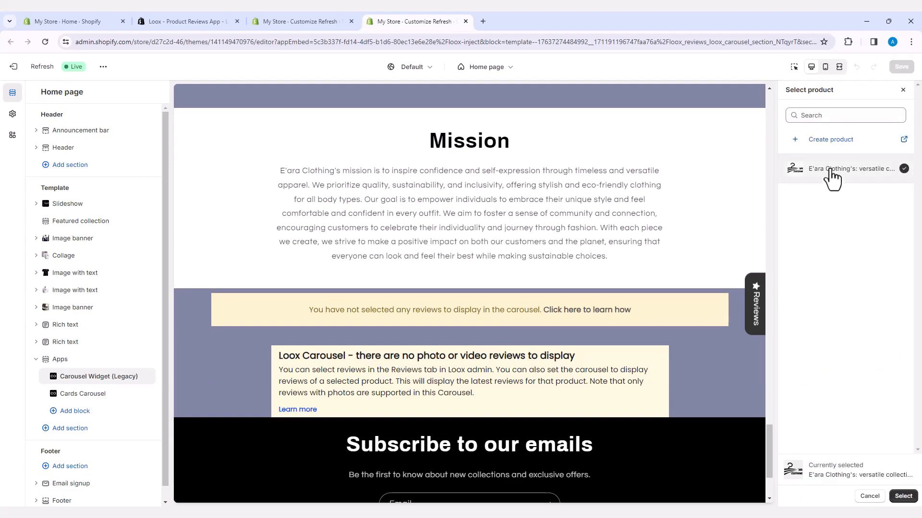
pyautogui.click(903, 496)
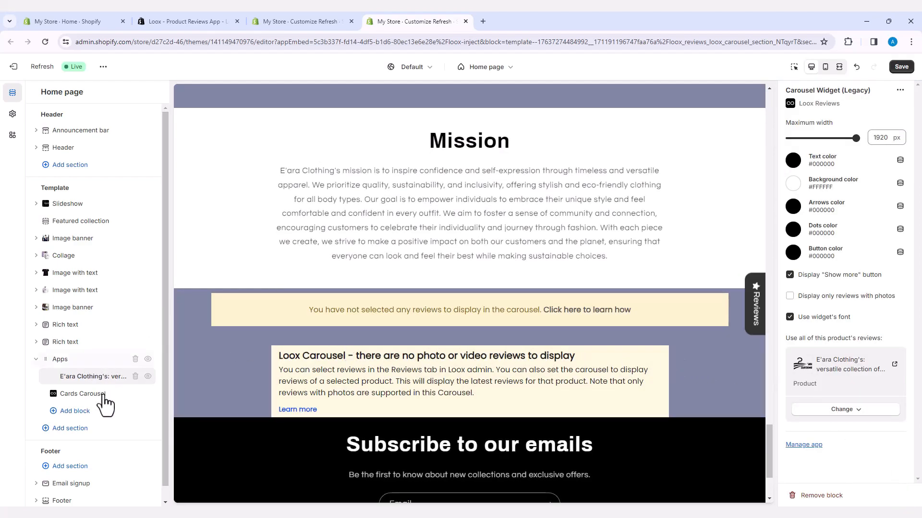
# Step: Link the Cards Carousel block to the product "E'ara Clothing's: versatile collection of hoodies and t-shirts"
pyautogui.click(83, 396)
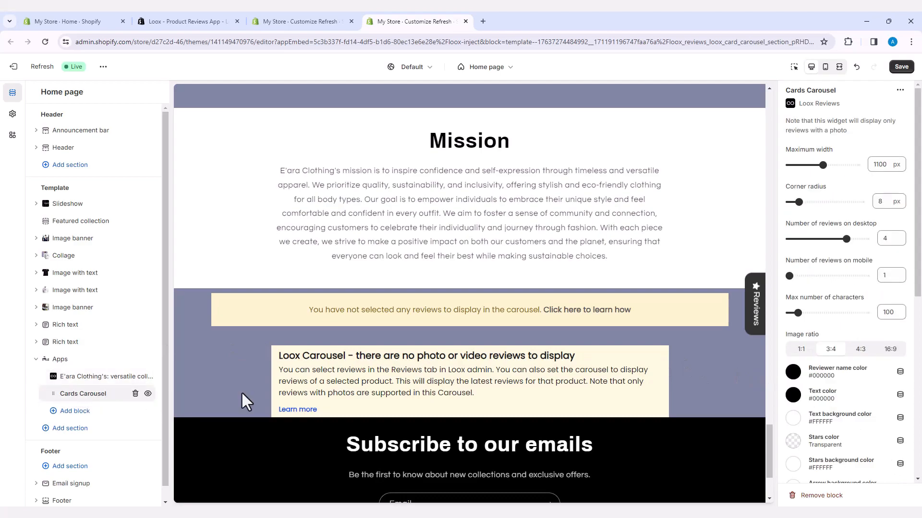
pyautogui.scroll(-4, 828, 327)
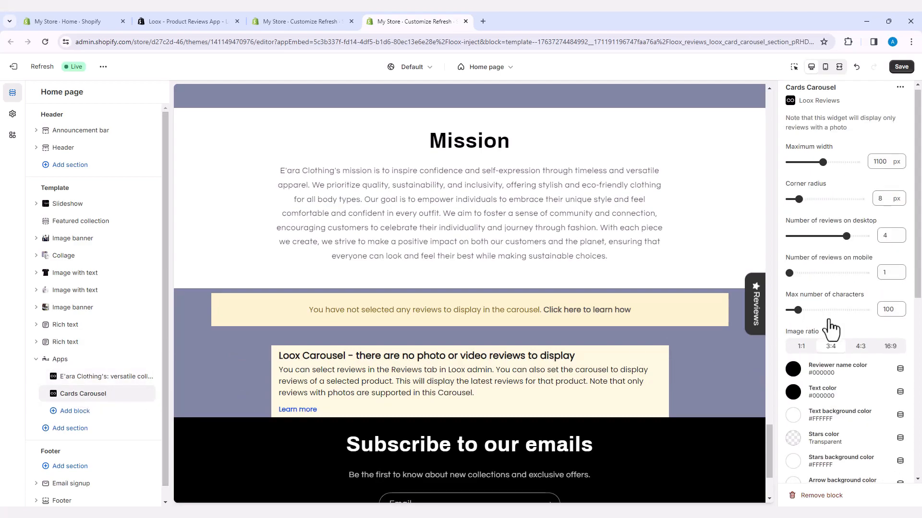
pyautogui.scroll(-3, 829, 331)
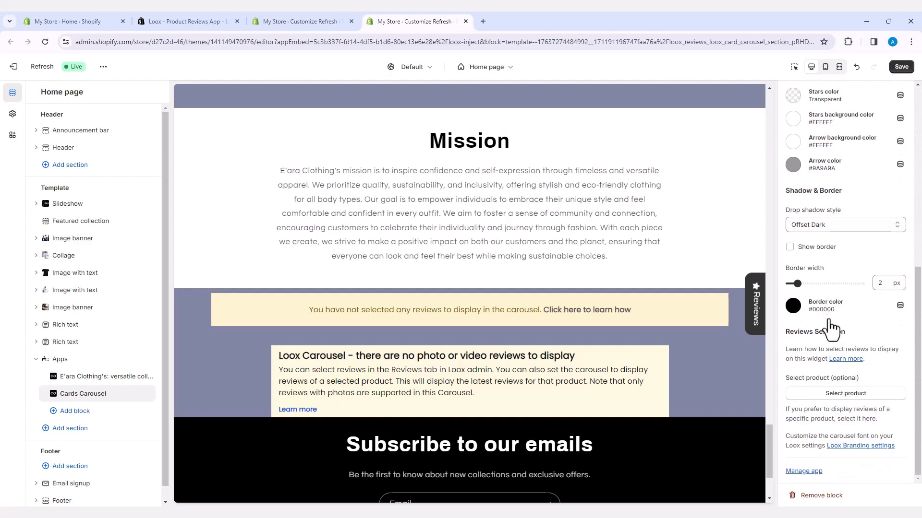
pyautogui.click(848, 395)
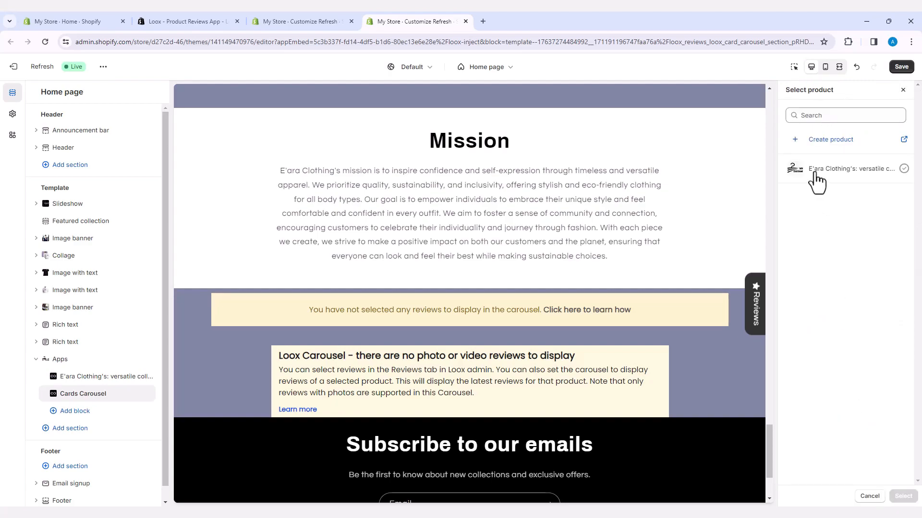
pyautogui.click(817, 181)
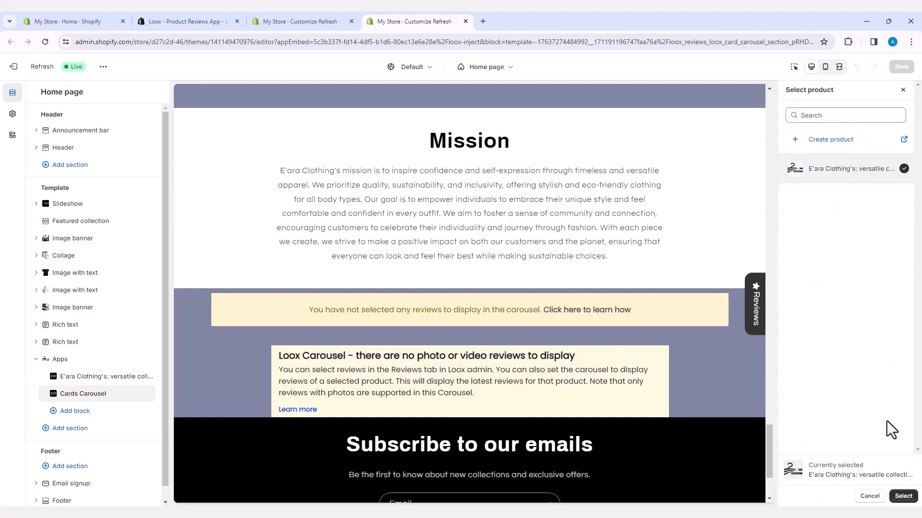
pyautogui.click(903, 497)
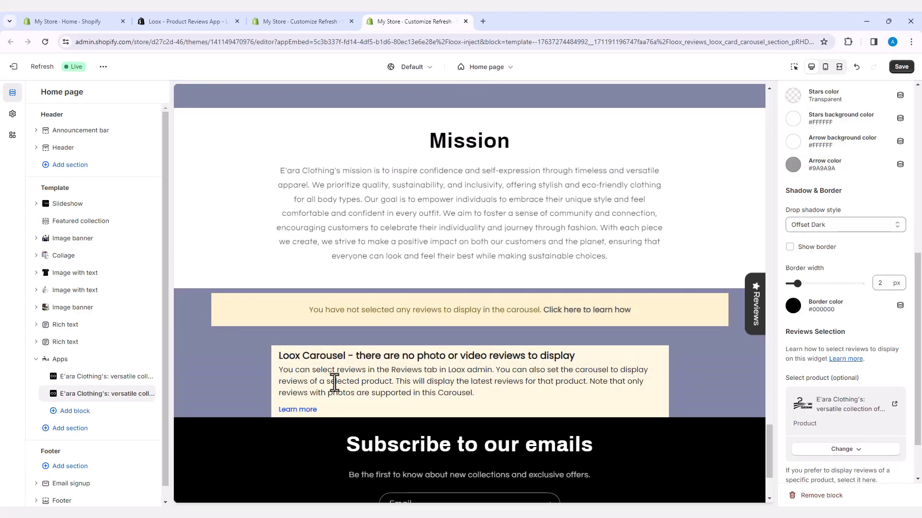
# Step: Add a Loox Product Reviews Widget block below the Cards Carousel in the Apps section of the Home page template
pyautogui.click(80, 414)
pyautogui.click(80, 413)
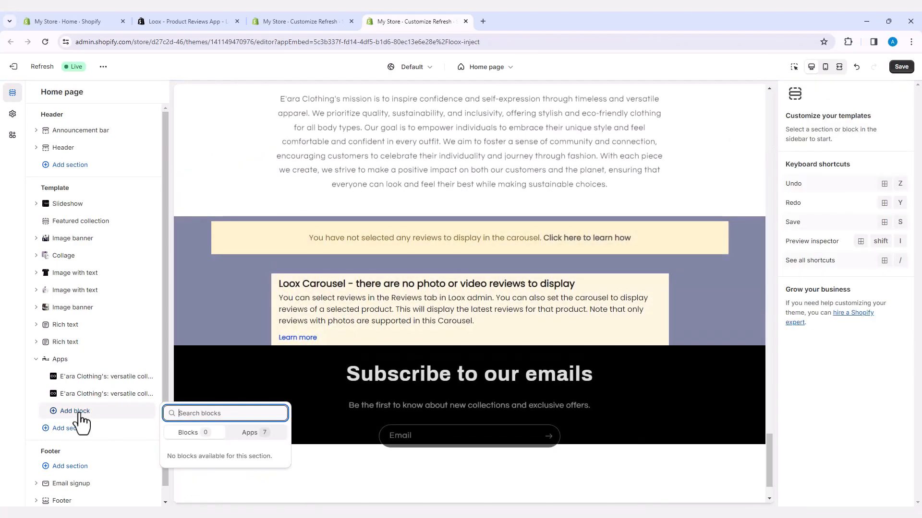
pyautogui.click(256, 434)
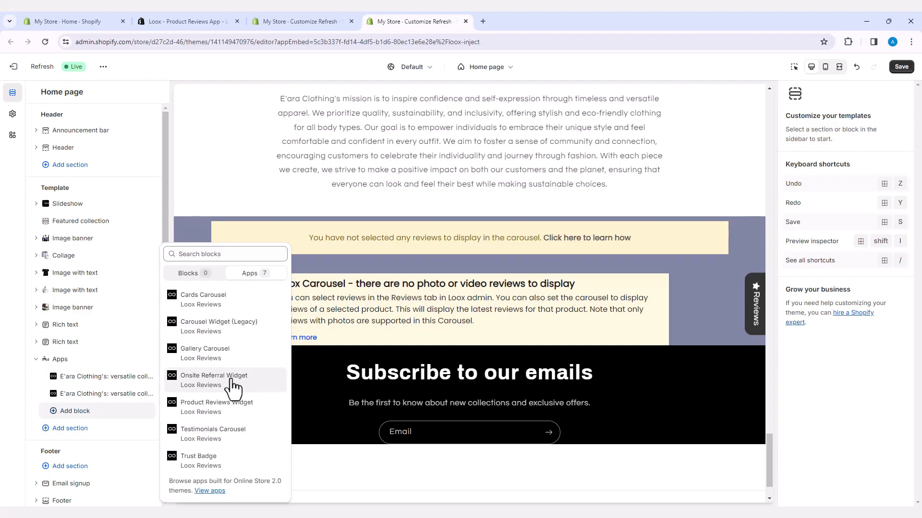
pyautogui.click(229, 418)
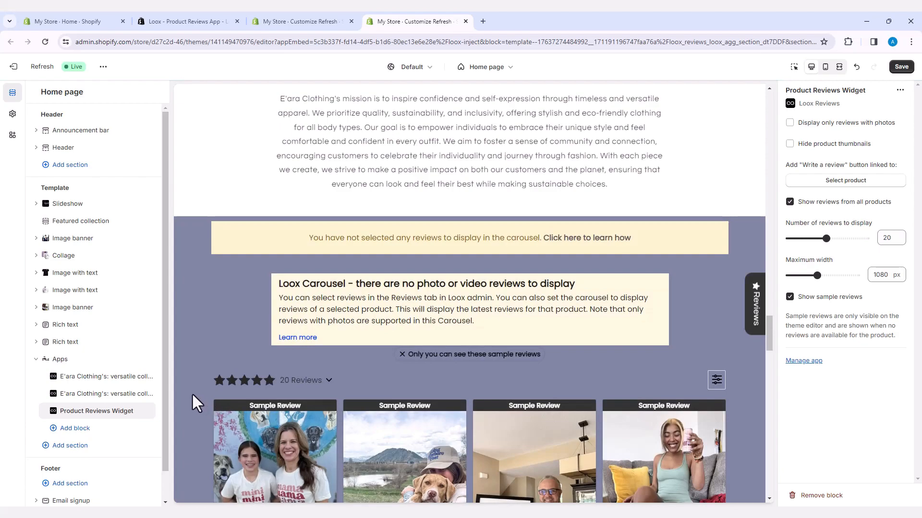
# Step: Link the Product Reviews Widget's "Write a review" button to the E'ara Clothing hoodies and t-shirts product, and save the theme
pyautogui.scroll(-10, 191, 393)
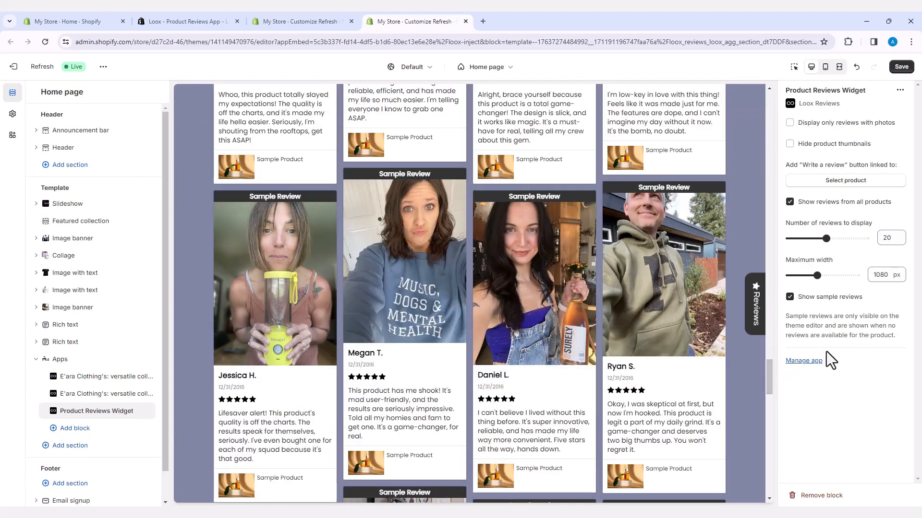
pyautogui.click(840, 180)
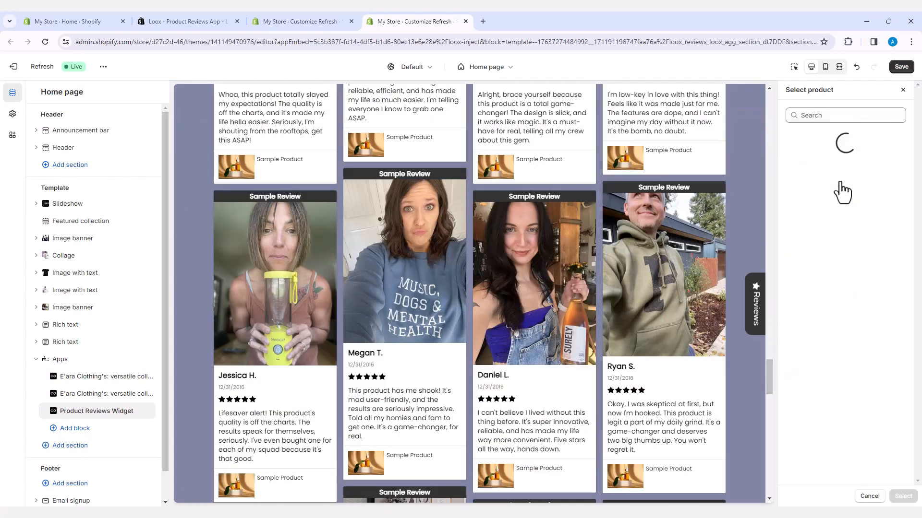
pyautogui.click(840, 180)
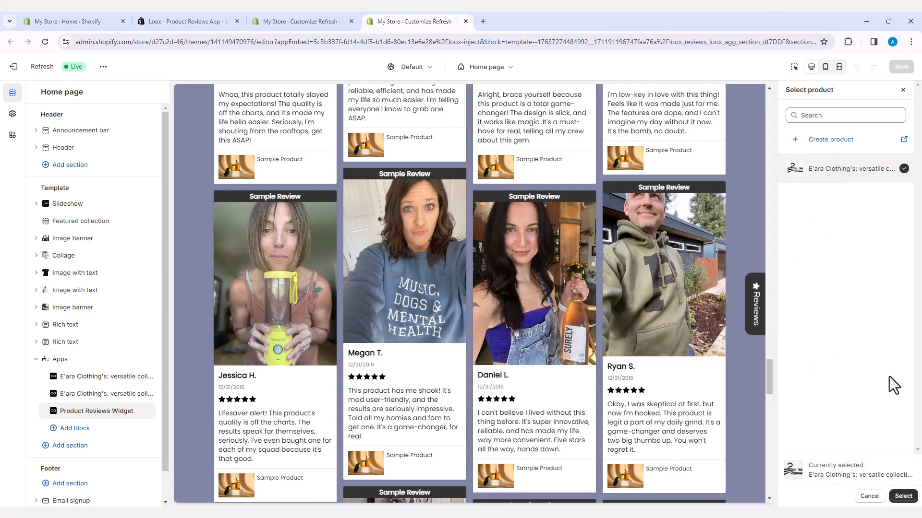
pyautogui.click(904, 497)
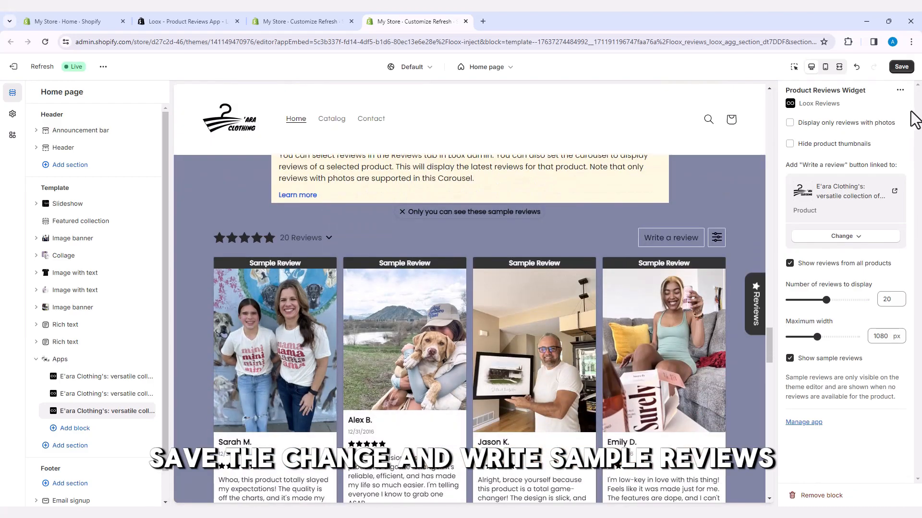
pyautogui.click(901, 67)
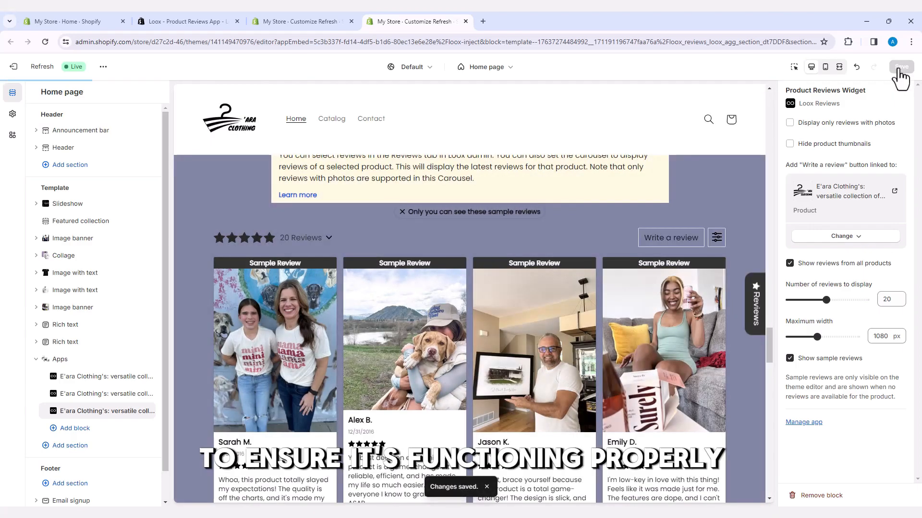
# Step: Start a five-star sample review from the reviews widget in the preview, and attach the photo Image 04.png
pyautogui.click(107, 377)
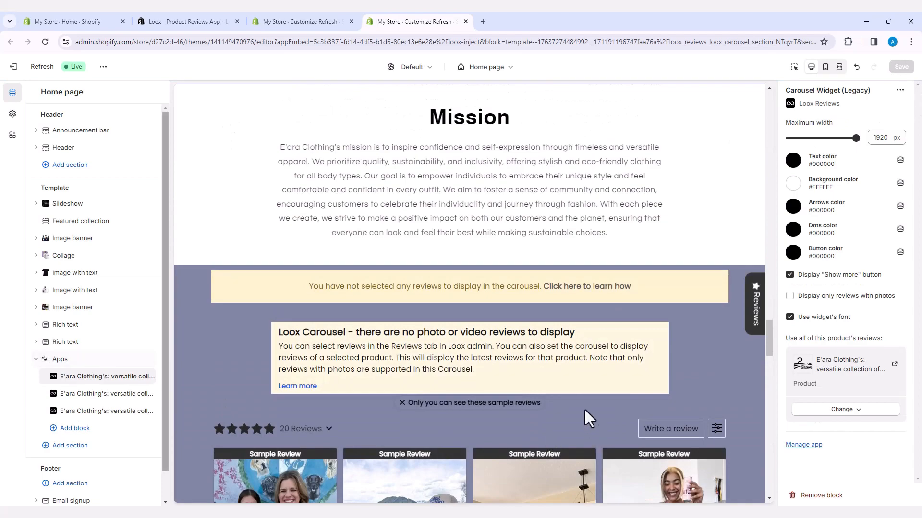
pyautogui.click(672, 432)
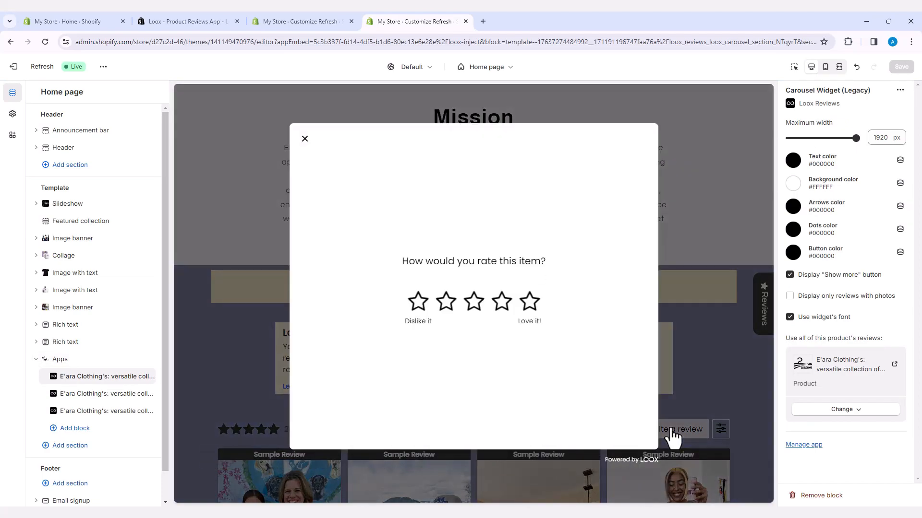
pyautogui.click(531, 305)
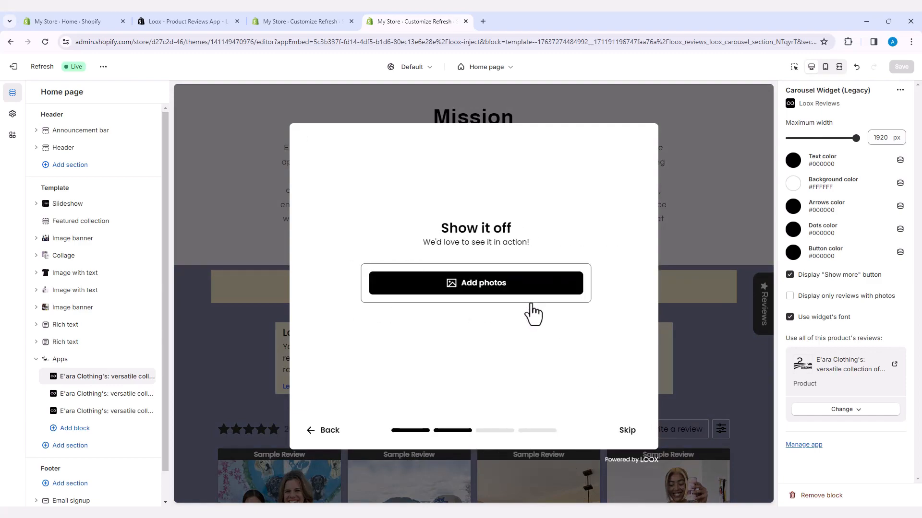
pyautogui.click(458, 284)
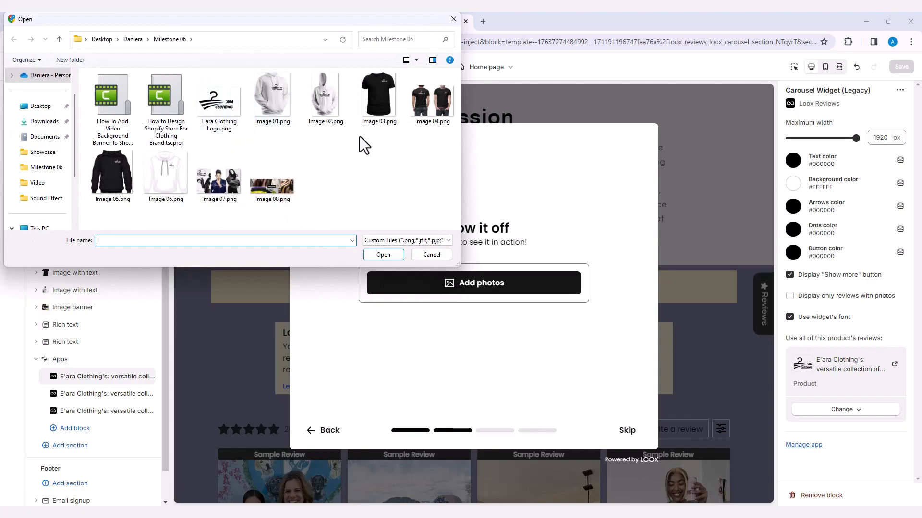
pyautogui.click(438, 102)
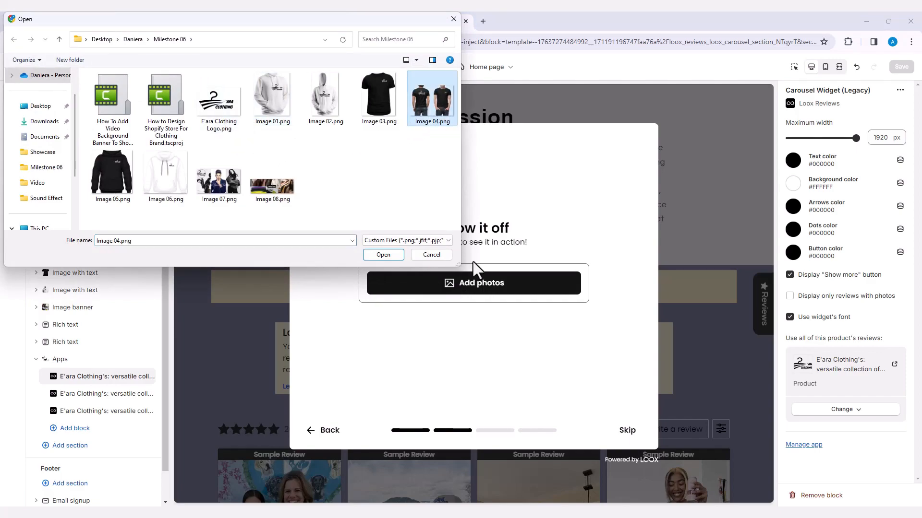
pyautogui.click(389, 256)
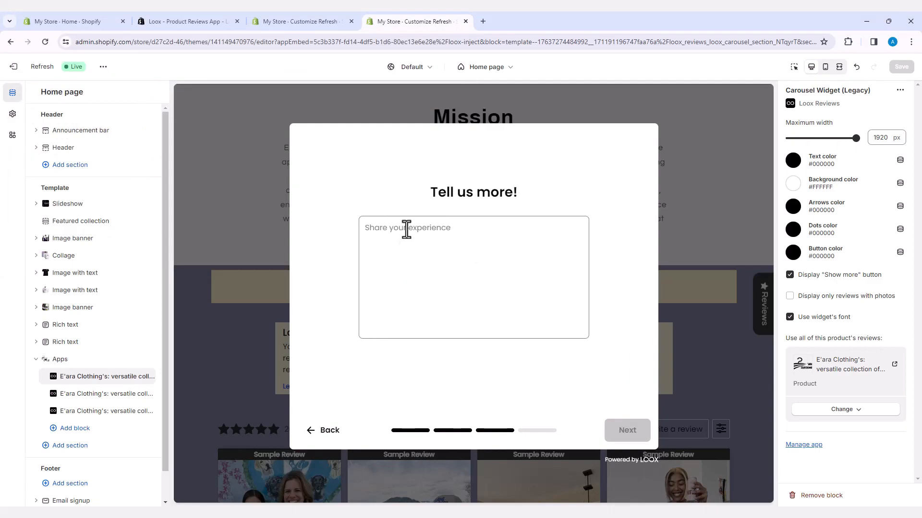
# Step: Write "What a Cloth, I Like it" as the review text and continue to the reviewer details
pyautogui.click(407, 230)
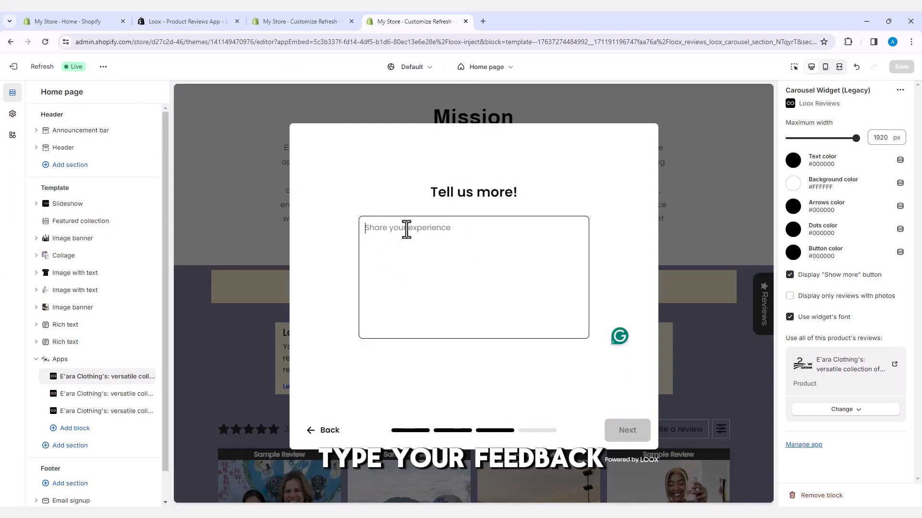
pyautogui.write('What a Cloth, I Like it')
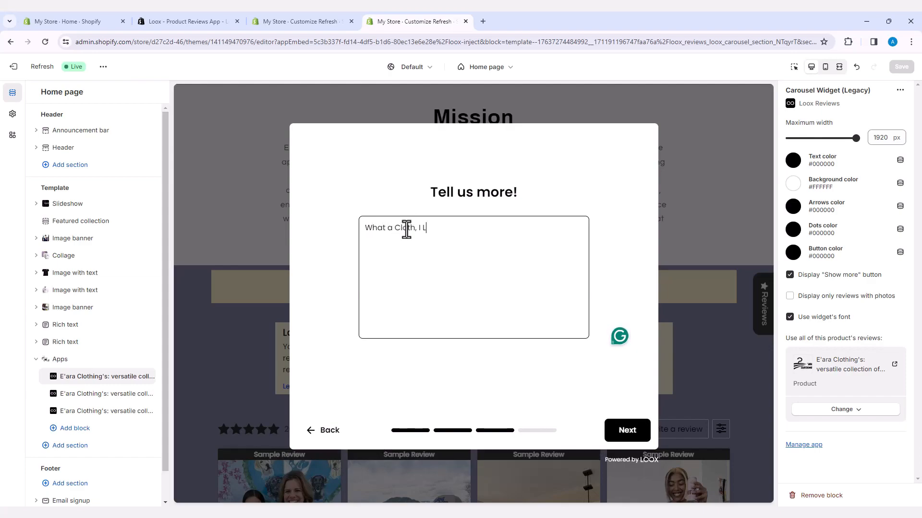
pyautogui.click(627, 435)
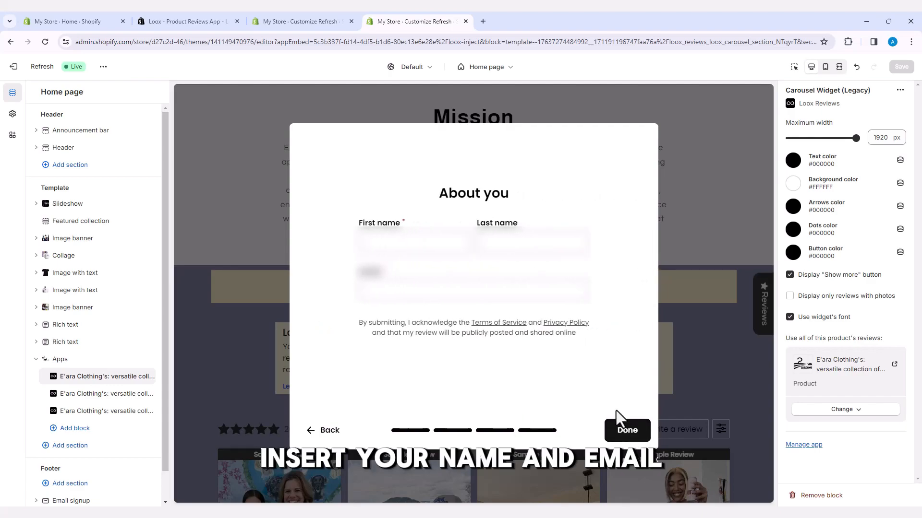
# Step: Fill in the reviewer's first name, last name and e-mail address, and submit the review
pyautogui.click(409, 244)
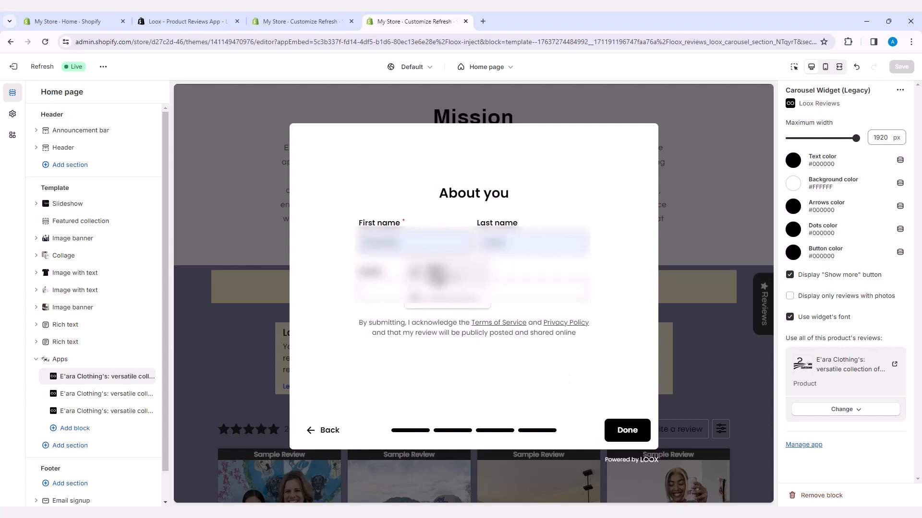
pyautogui.click(436, 276)
pyautogui.click(393, 291)
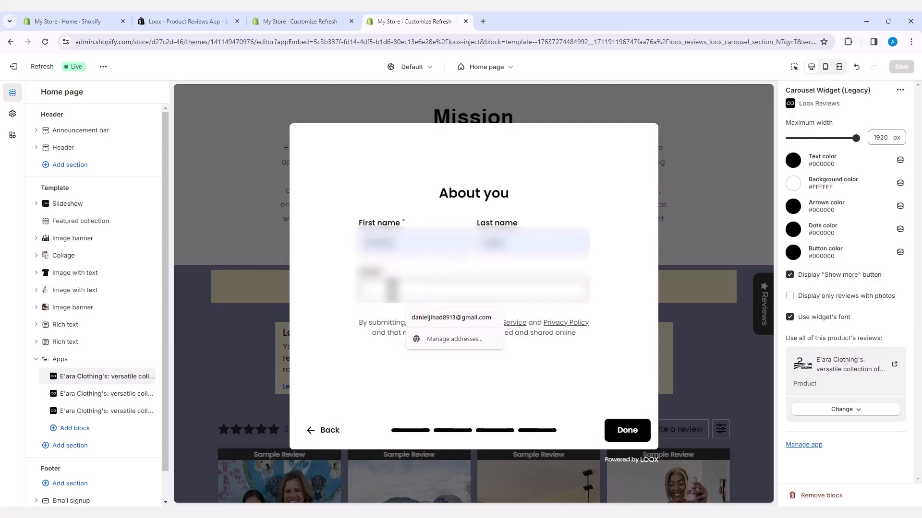
pyautogui.write('a')
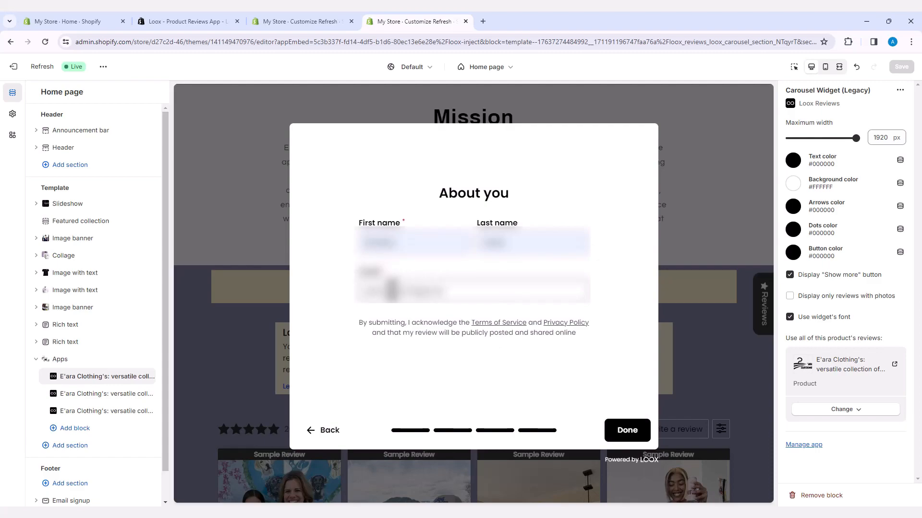
pyautogui.click(624, 435)
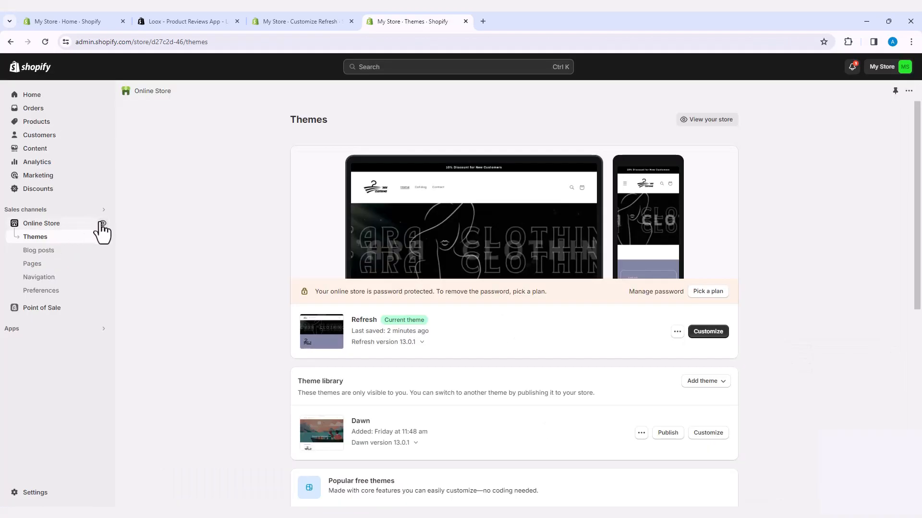
# Step: View the online store and examine how the sample review appears in the Loox carousels and reviews widget below the Mission section
pyautogui.click(102, 224)
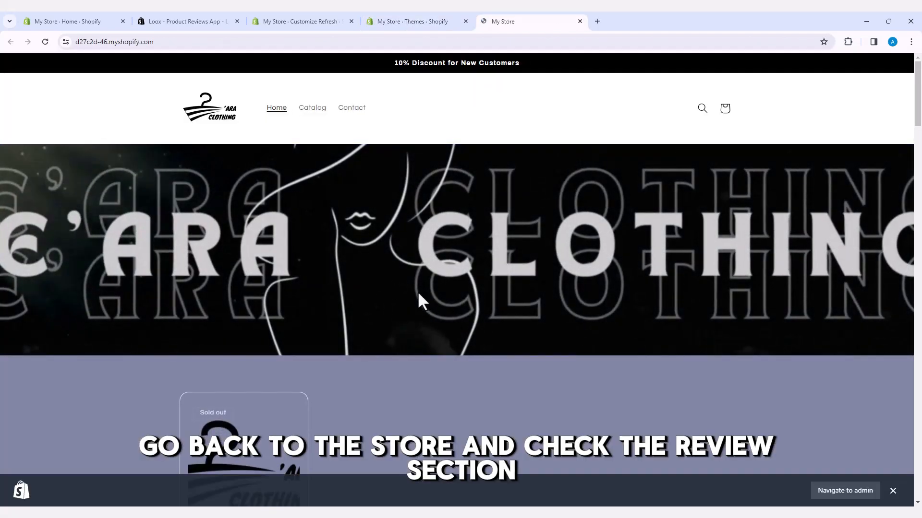
pyautogui.scroll(-1, 434, 294)
pyautogui.scroll(-5, 434, 296)
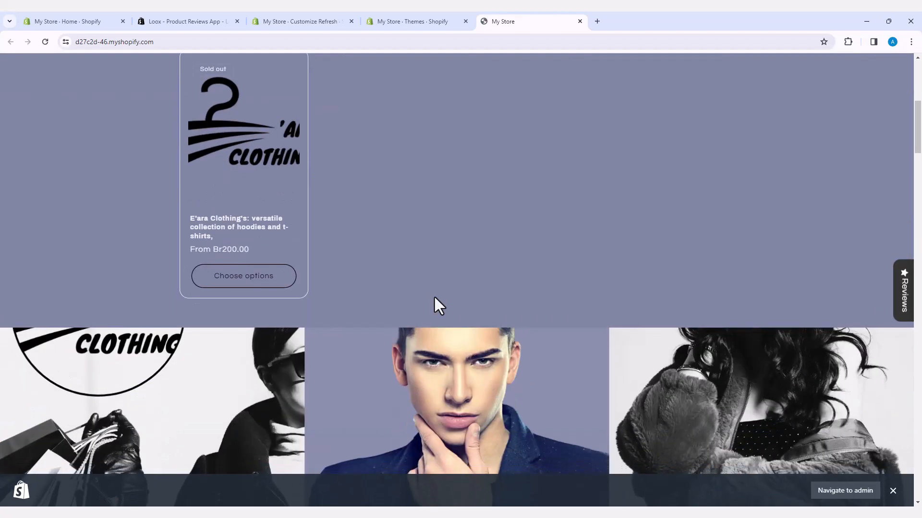
pyautogui.scroll(-20, 434, 295)
pyautogui.scroll(-20, 433, 298)
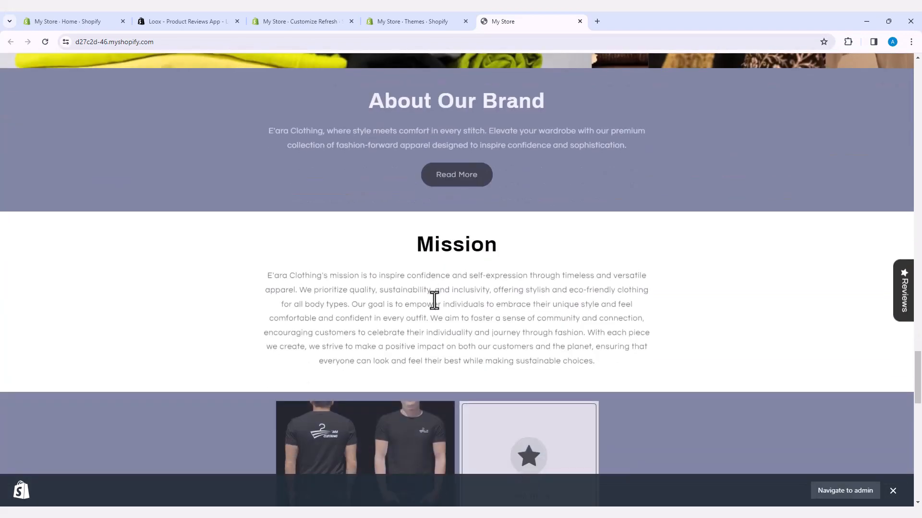
pyautogui.scroll(-3, 434, 299)
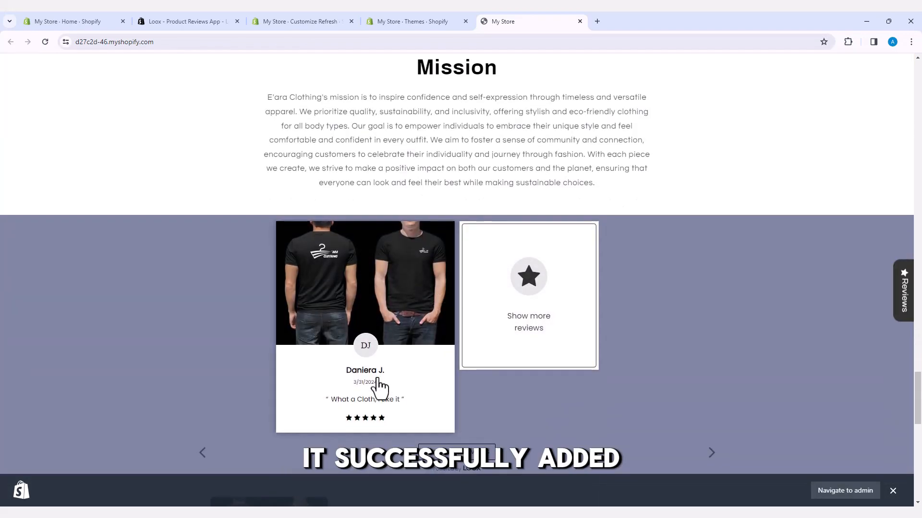
pyautogui.scroll(-2, 379, 386)
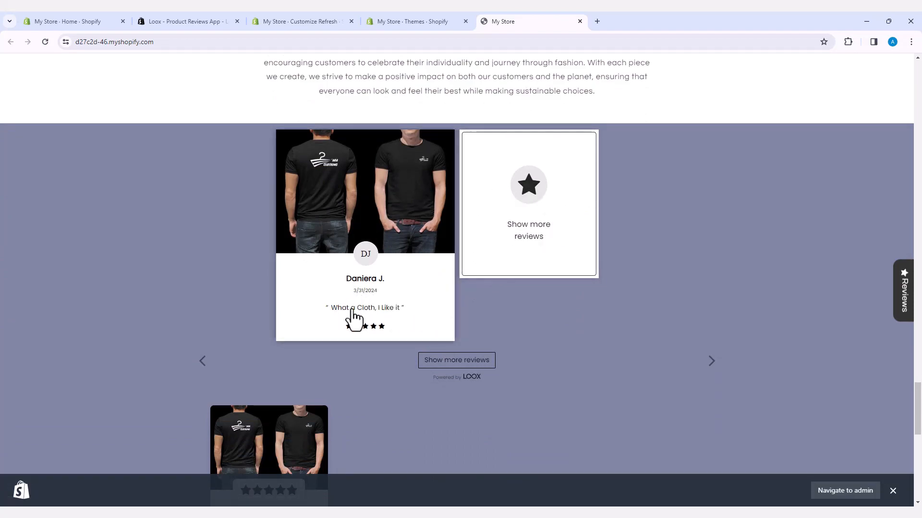
pyautogui.scroll(-4, 353, 318)
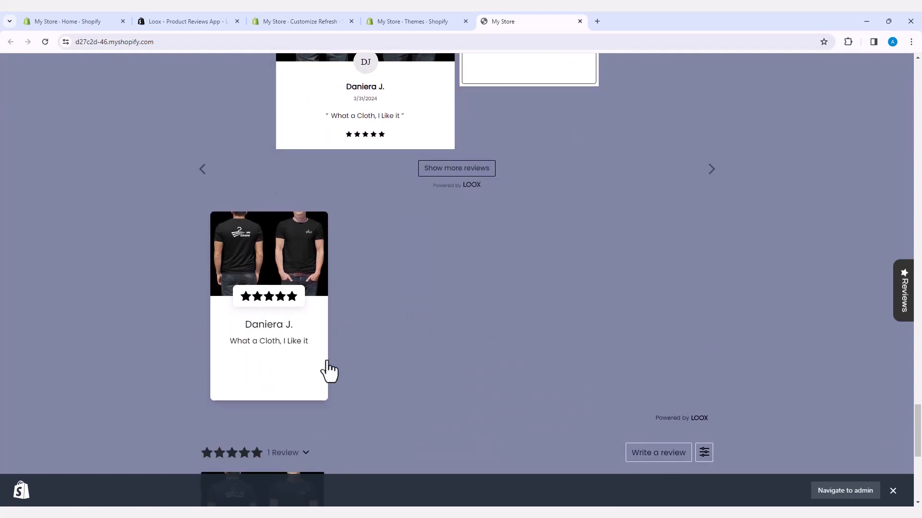
pyautogui.scroll(-3, 390, 314)
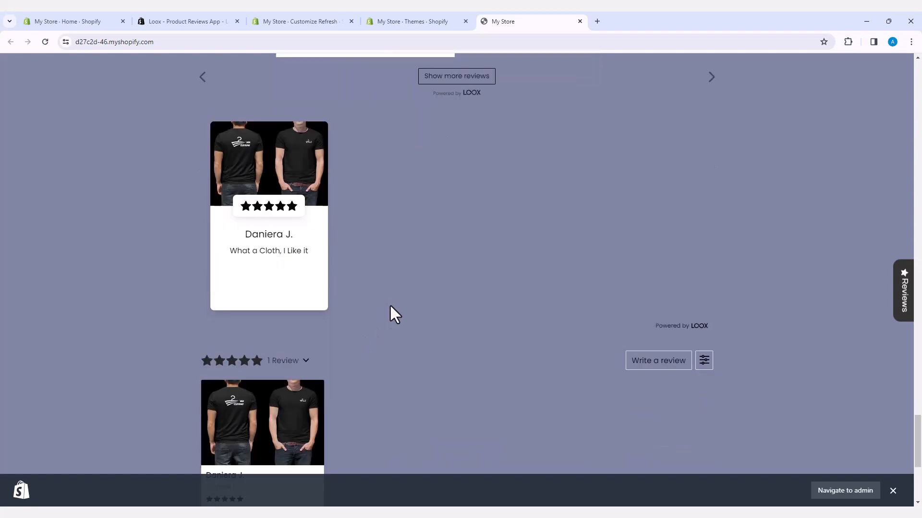
pyautogui.scroll(-3, 274, 298)
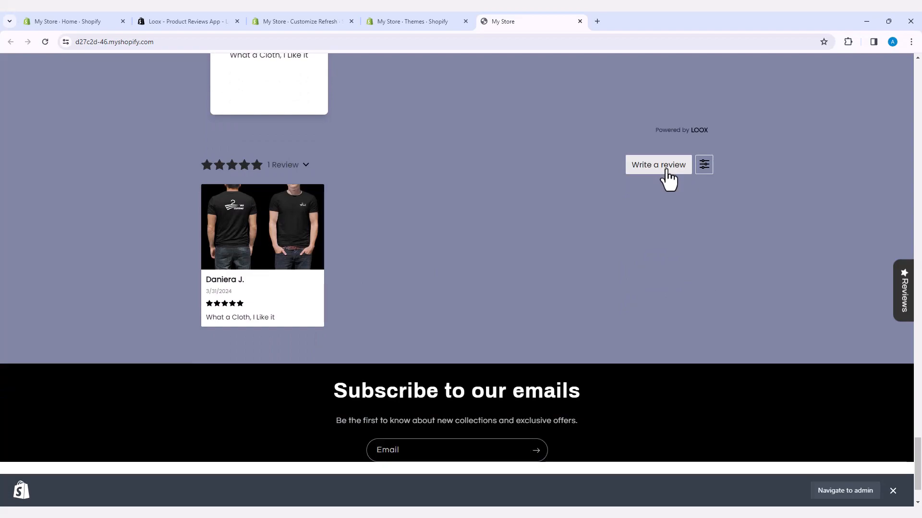
pyautogui.scroll(4, 668, 180)
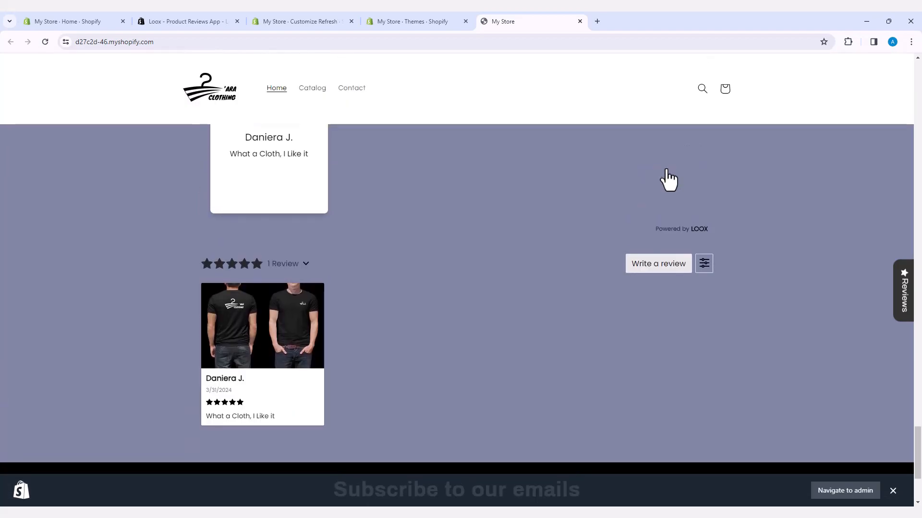
pyautogui.scroll(3, 669, 180)
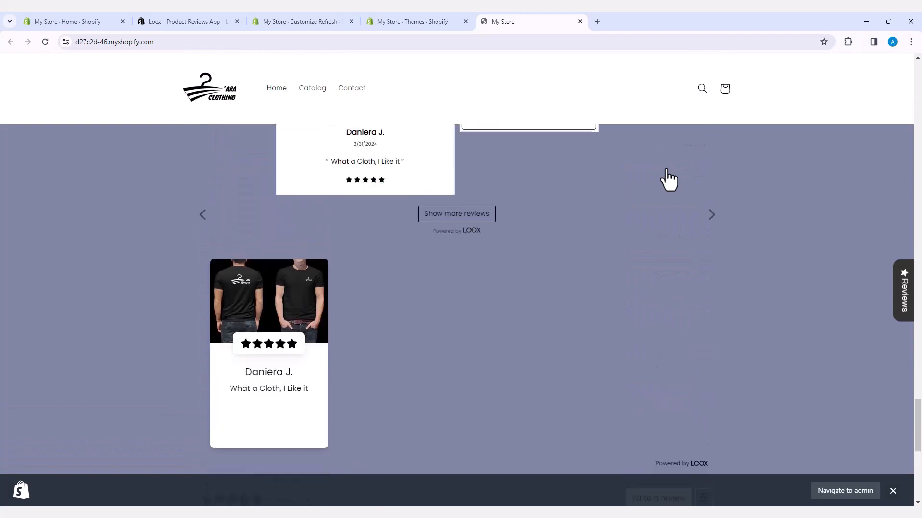